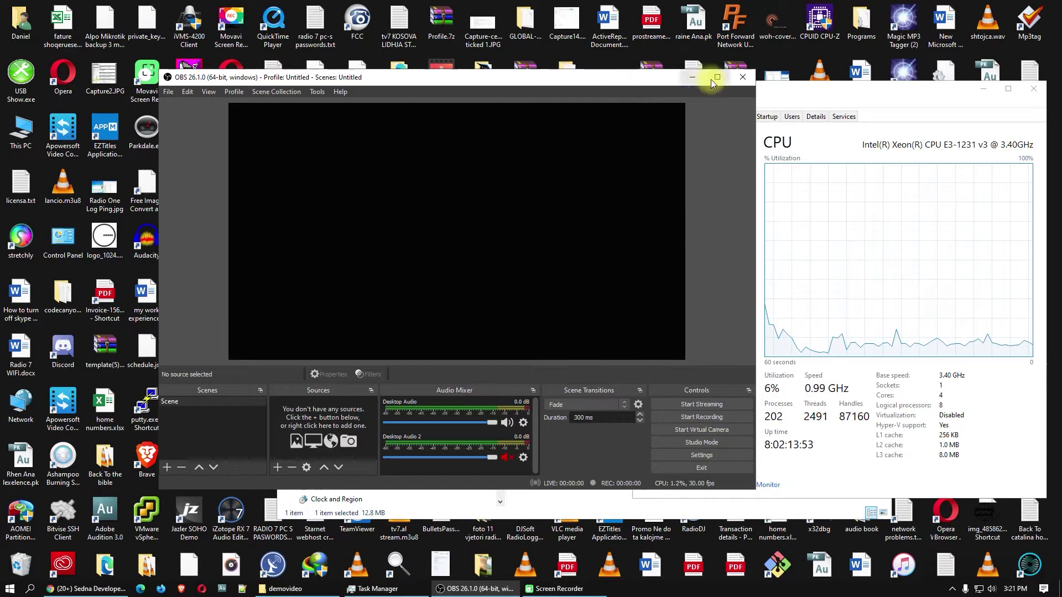
# - Check the OBS Studio version and author list in Help > About
pyautogui.moveTo(620, 81); pyautogui.dragTo(575, 70)
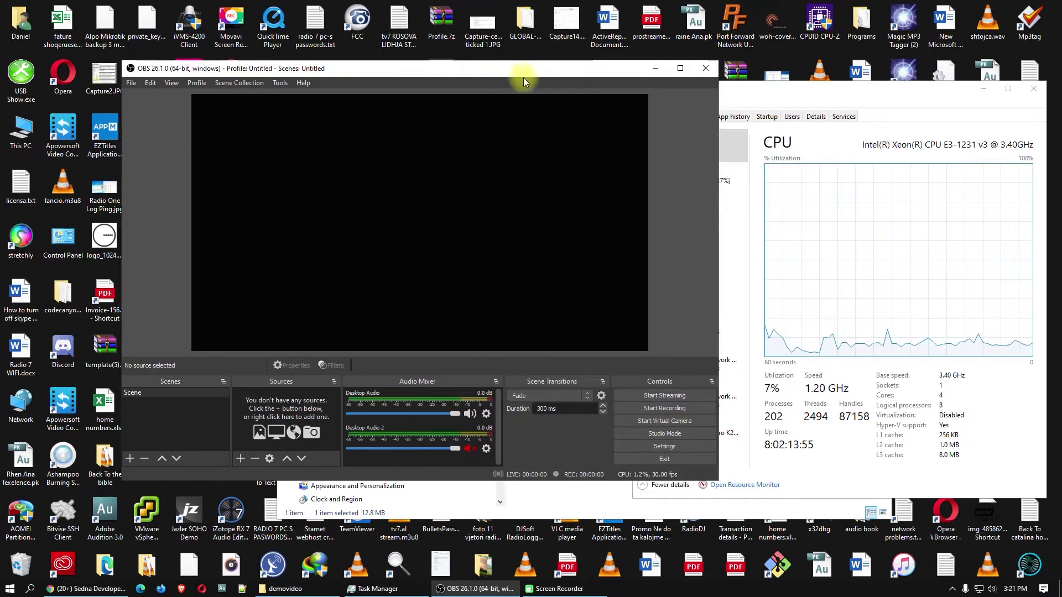
pyautogui.click(304, 83)
pyautogui.click(336, 177)
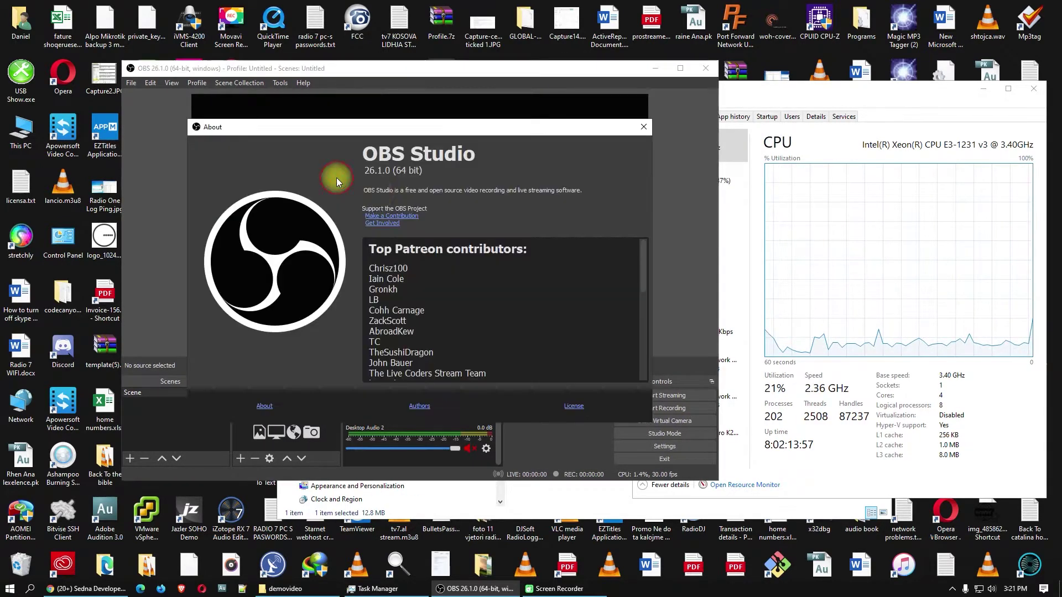
pyautogui.click(419, 406)
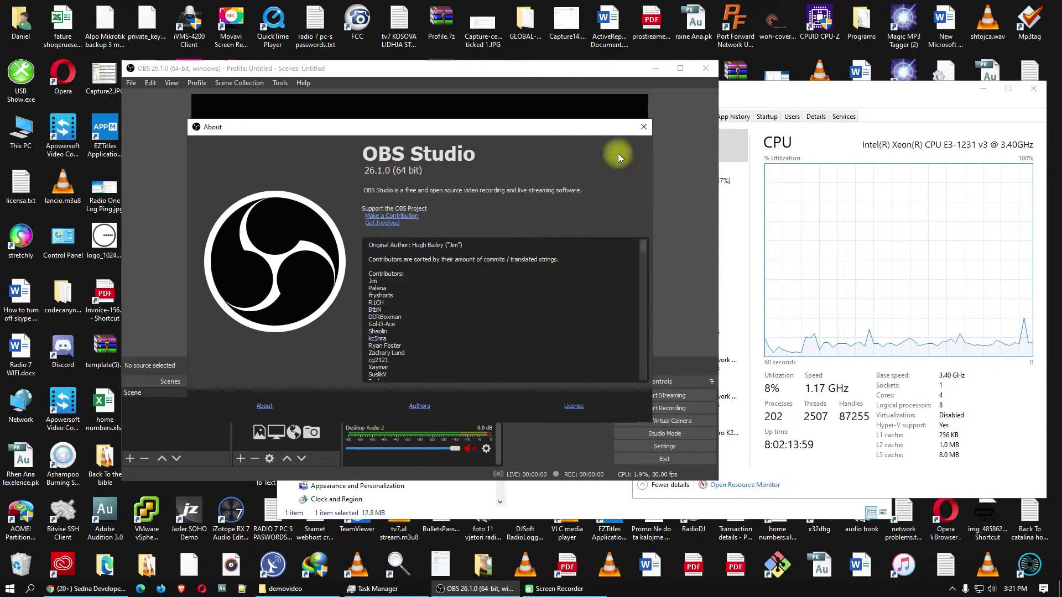
# - Close About, maximize the OBS window, and bring the Facebook page forward
pyautogui.click(644, 126)
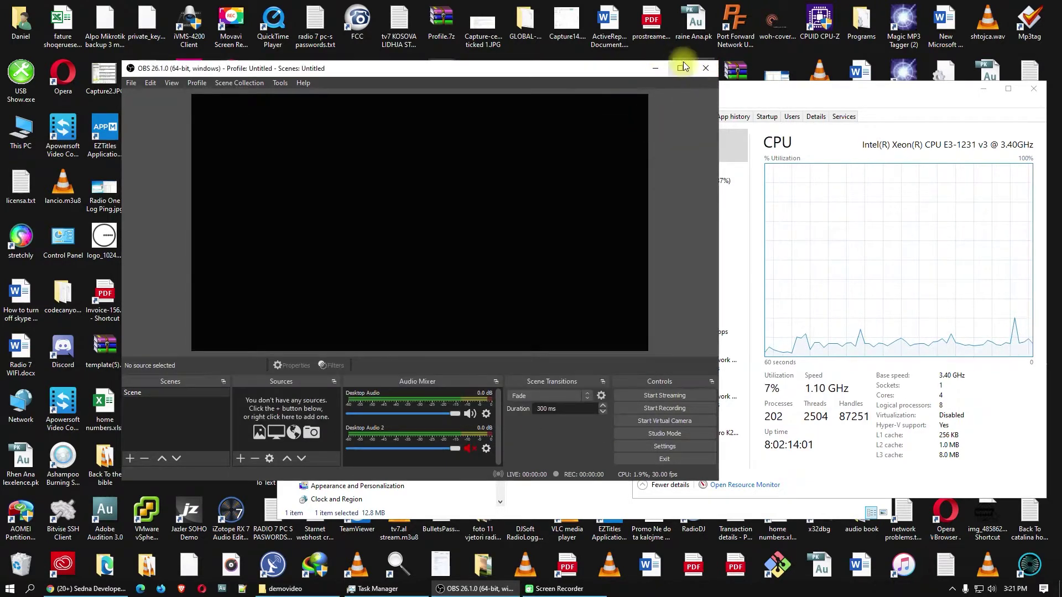
pyautogui.click(683, 67)
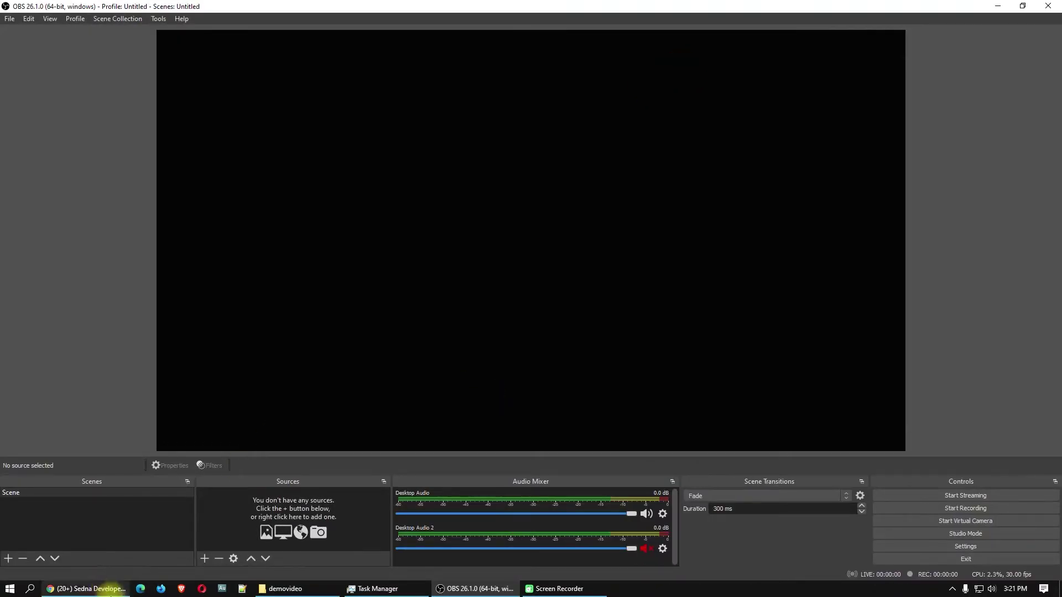
pyautogui.click(97, 588)
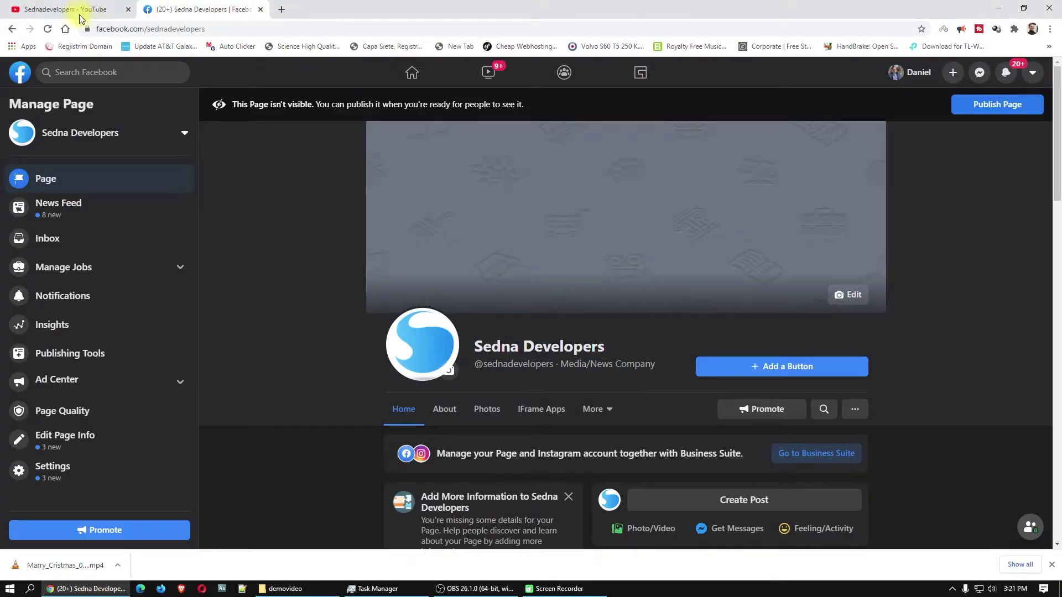
pyautogui.click(78, 12)
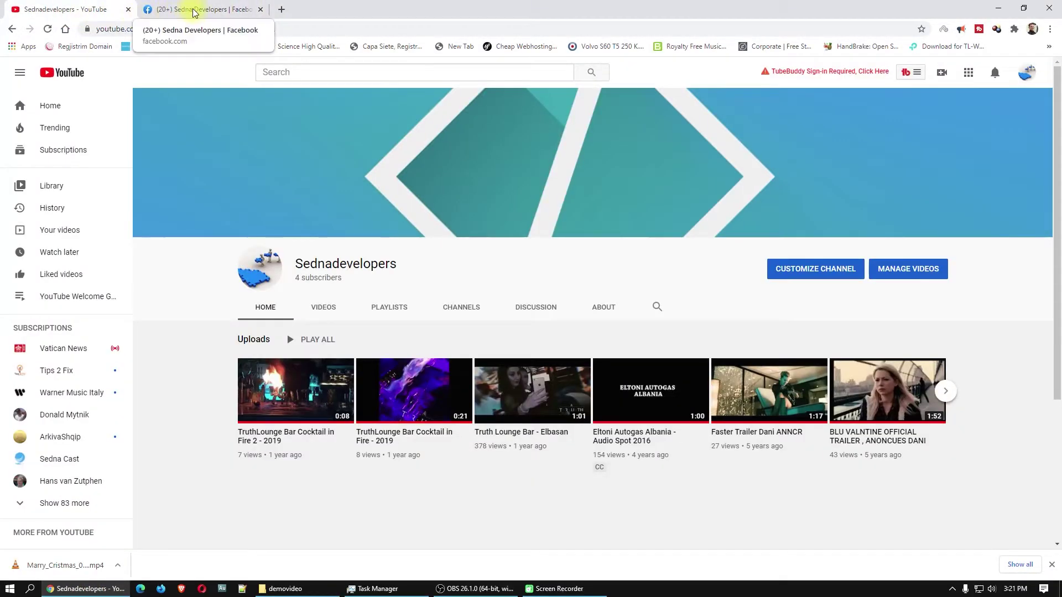
pyautogui.click(224, 12)
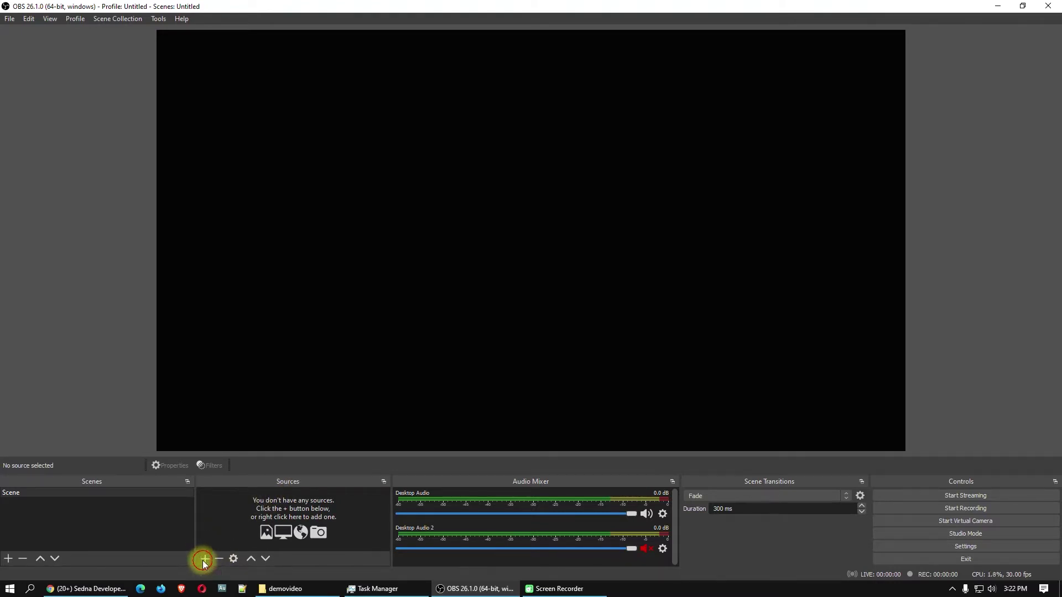
# - Copy the C:\demovideo folder path from File Explorer for later use
pyautogui.click(203, 559)
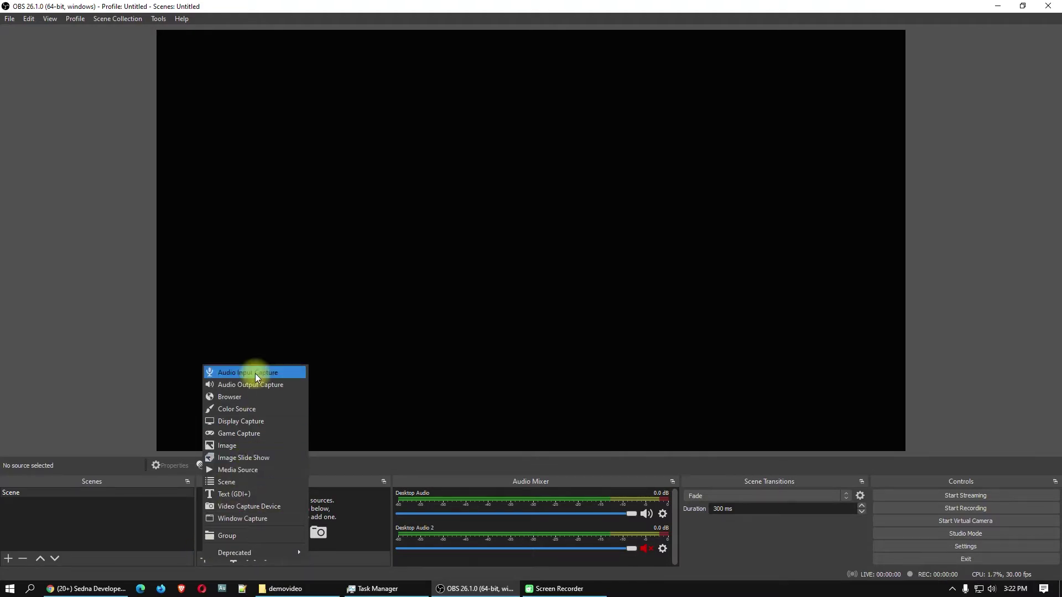
pyautogui.click(261, 423)
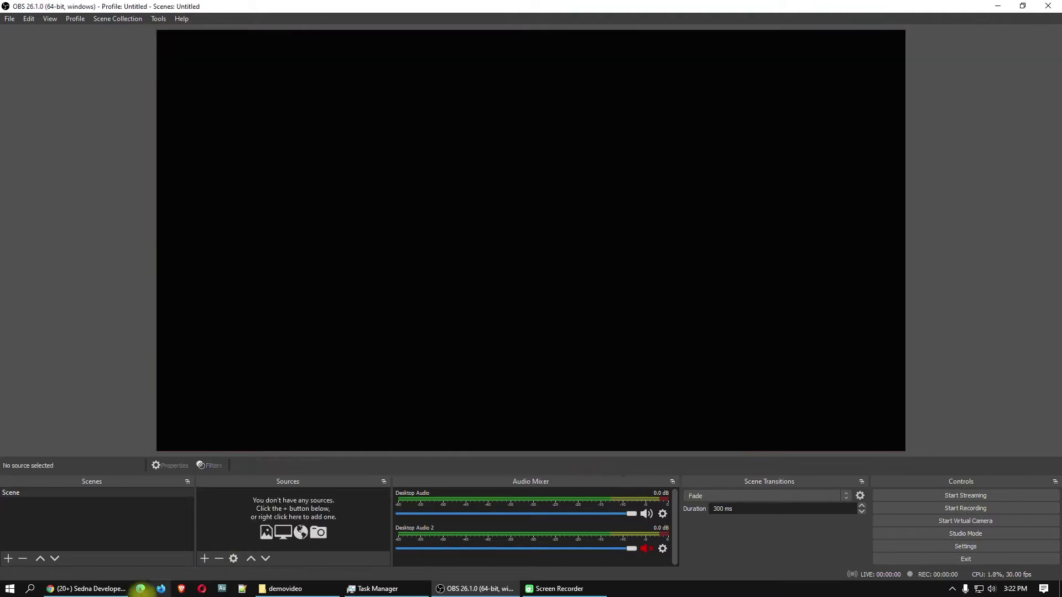
pyautogui.click(285, 587)
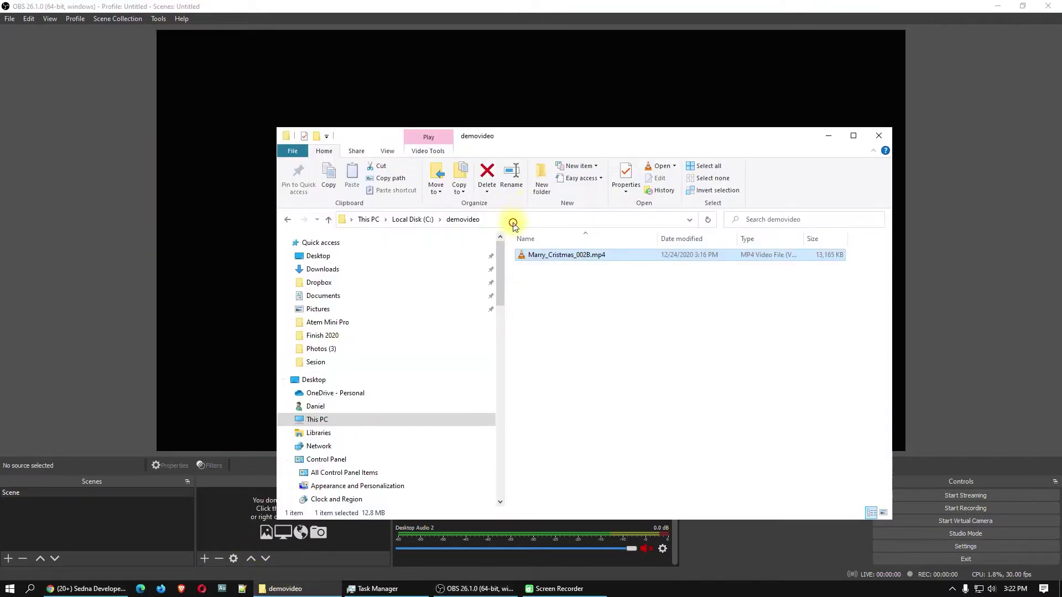
pyautogui.click(513, 222)
pyautogui.rightClick(479, 221)
pyautogui.click(527, 257)
pyautogui.click(74, 402)
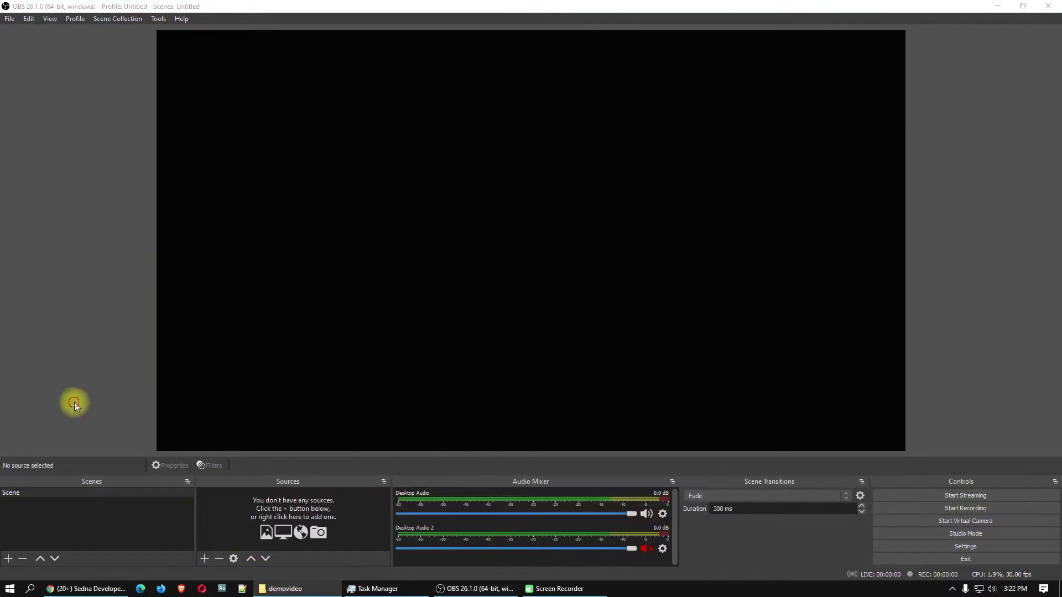
# - Create a Media Source using Marry_Cristmas_002B.mp4 from C:\demovideo
pyautogui.click(204, 559)
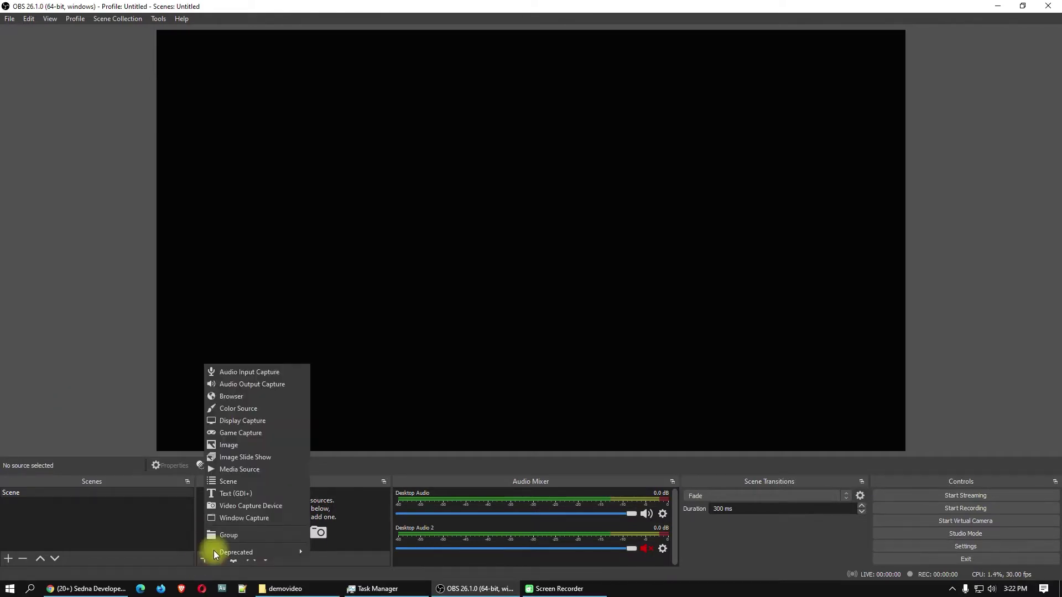
pyautogui.click(260, 469)
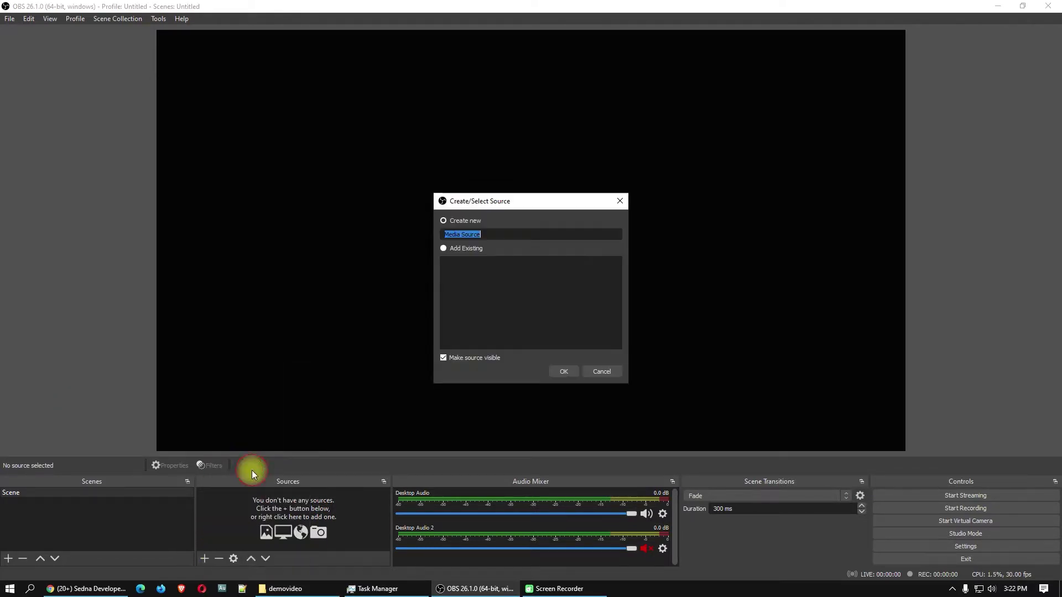
pyautogui.click(564, 370)
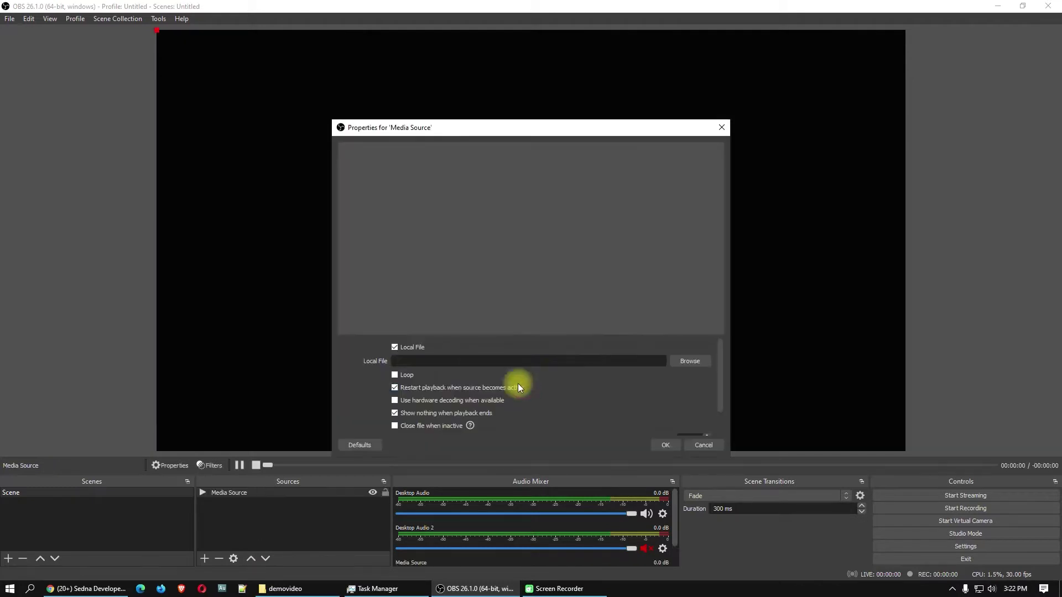
pyautogui.click(691, 361)
pyautogui.hotkey('ctrl', 'v')
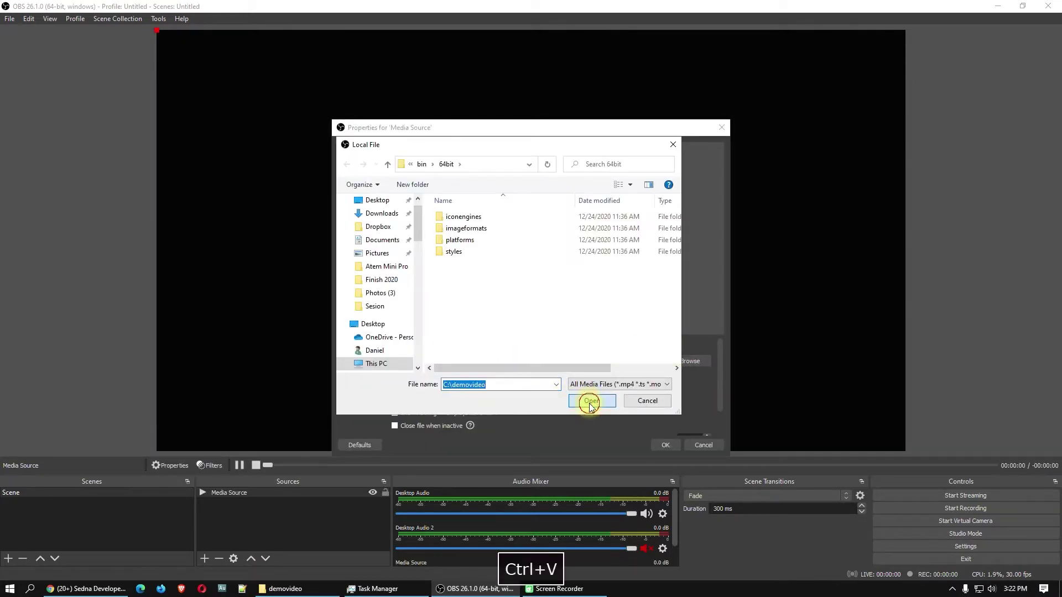
pyautogui.click(589, 404)
pyautogui.click(478, 255)
pyautogui.click(592, 402)
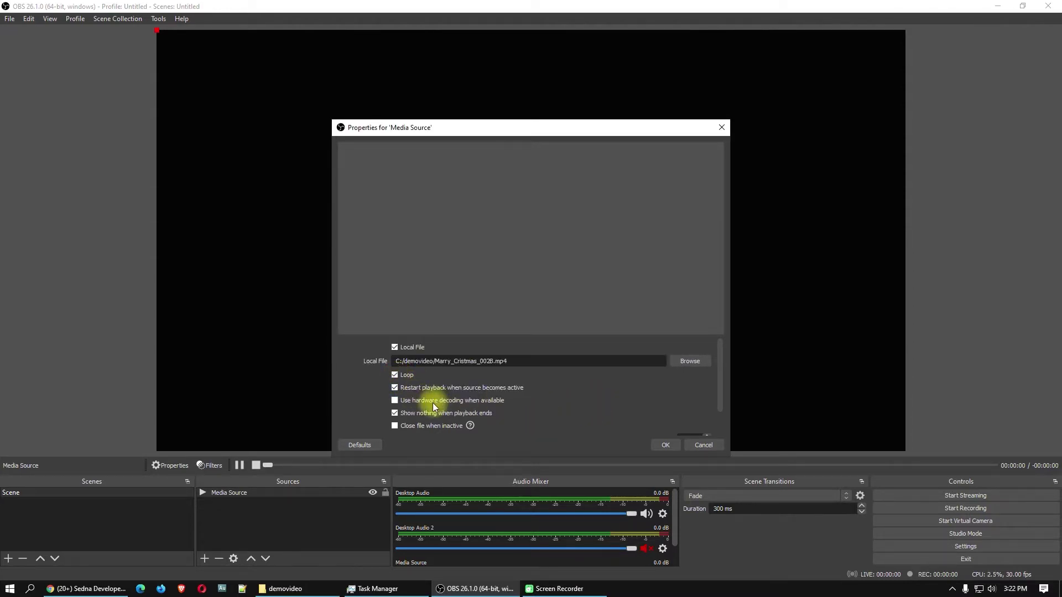
# - Apply the Media Source settings and explore the preview's right-click options
pyautogui.click(661, 446)
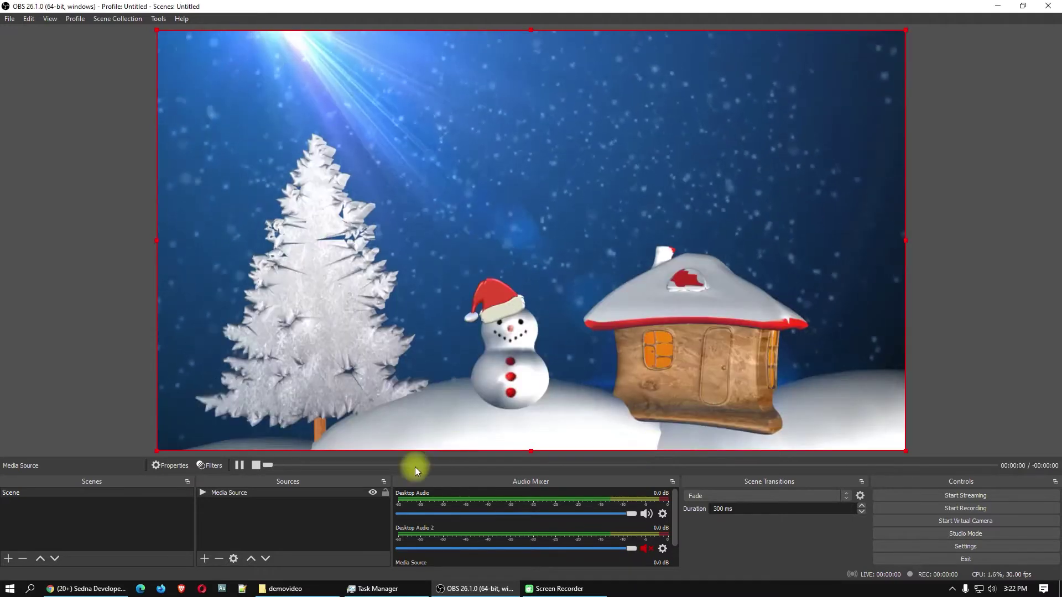
pyautogui.click(386, 466)
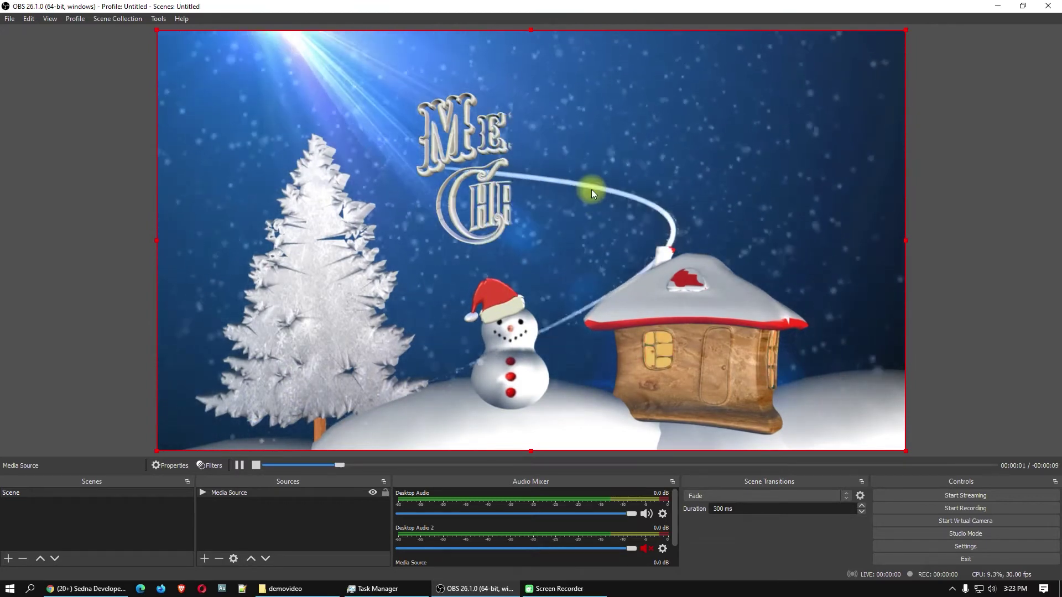
pyautogui.rightClick(592, 189)
pyautogui.rightClick(524, 128)
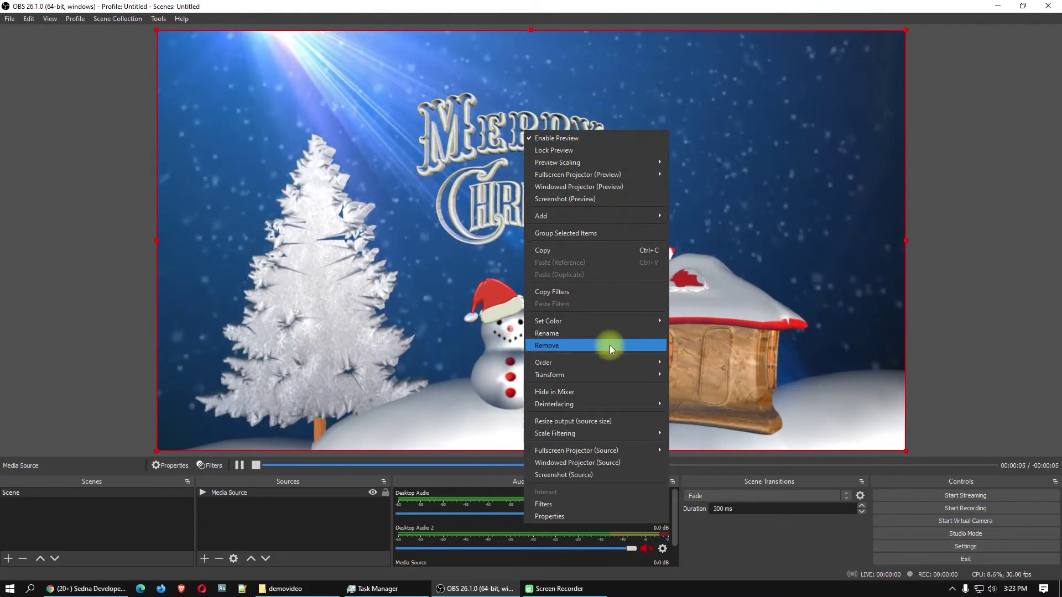
pyautogui.moveTo(646, 379)
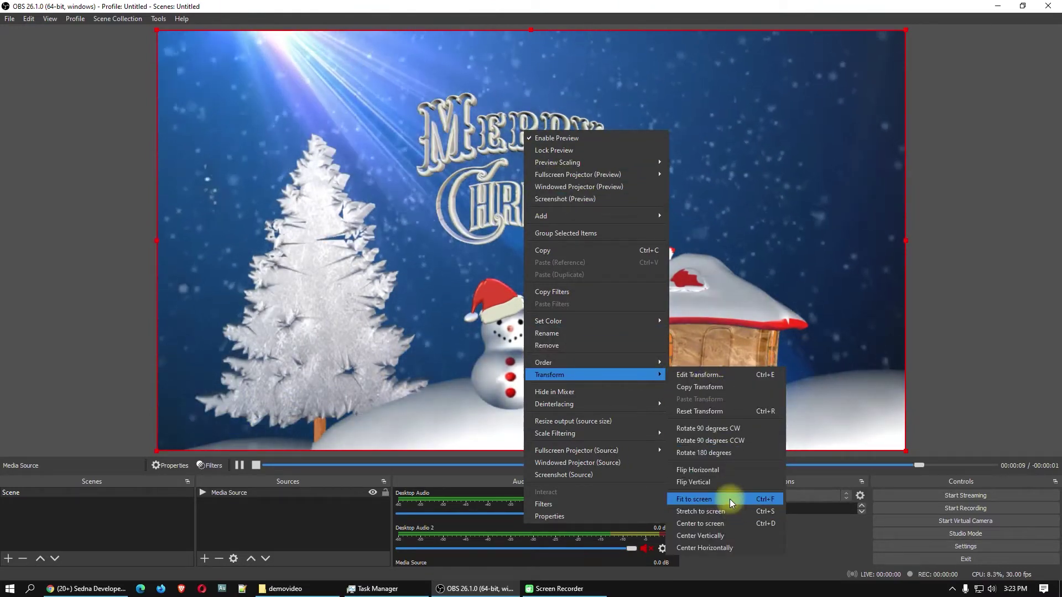
pyautogui.click(731, 510)
pyautogui.rightClick(510, 284)
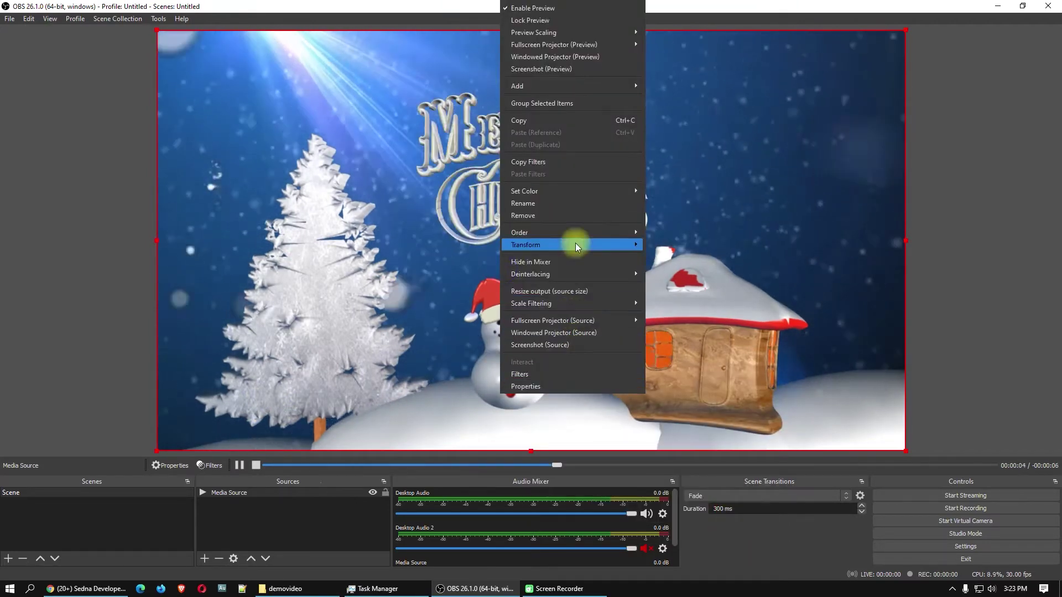
pyautogui.click(897, 449)
# - Fit the Christmas video to the whole canvas with Transform > Fit to screen
pyautogui.moveTo(897, 449); pyautogui.dragTo(559, 237)
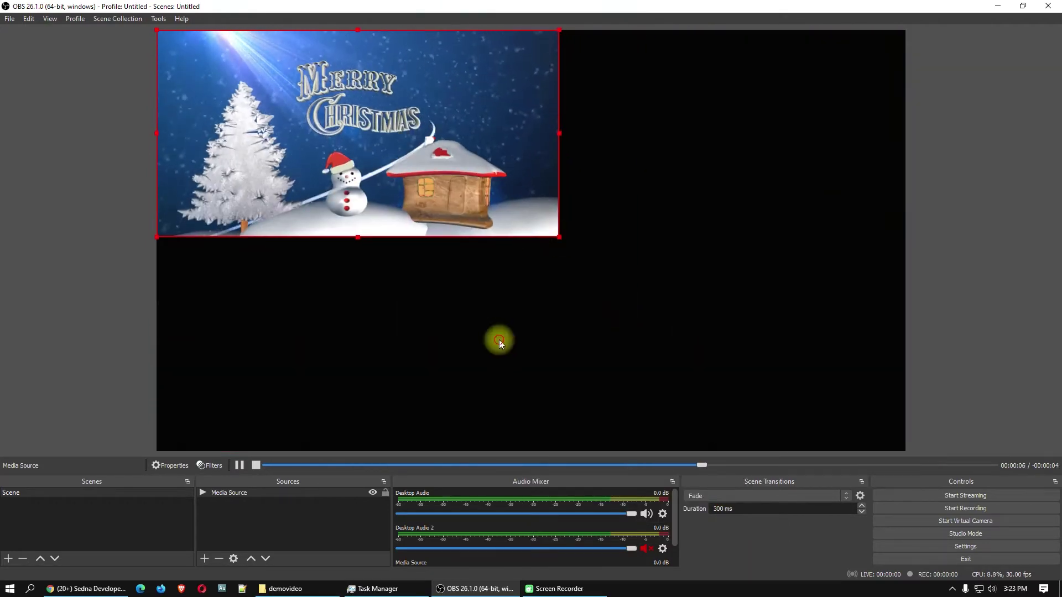
pyautogui.click(499, 340)
pyautogui.rightClick(368, 83)
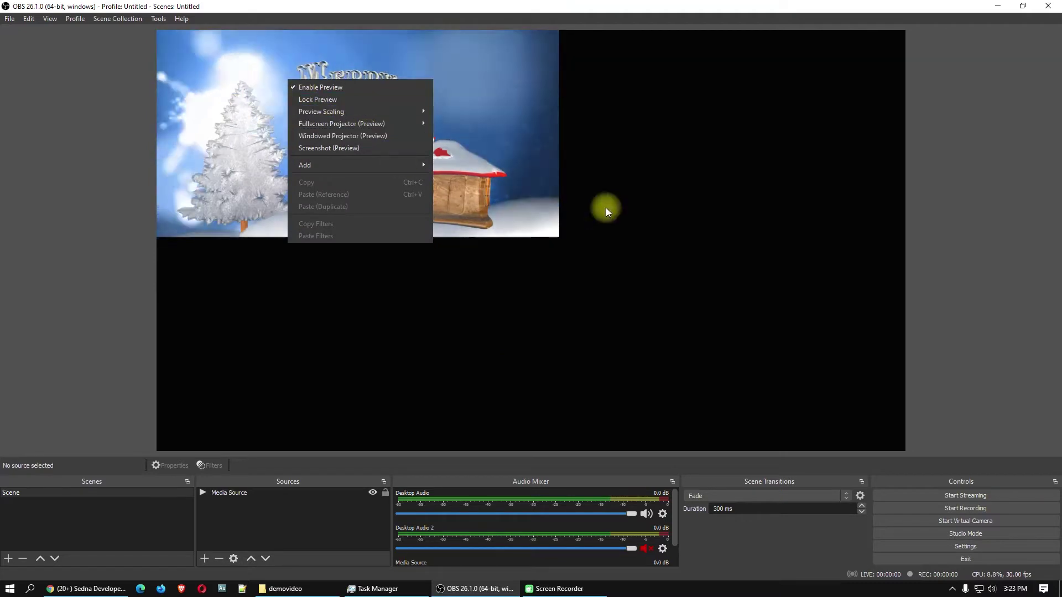
pyautogui.click(540, 185)
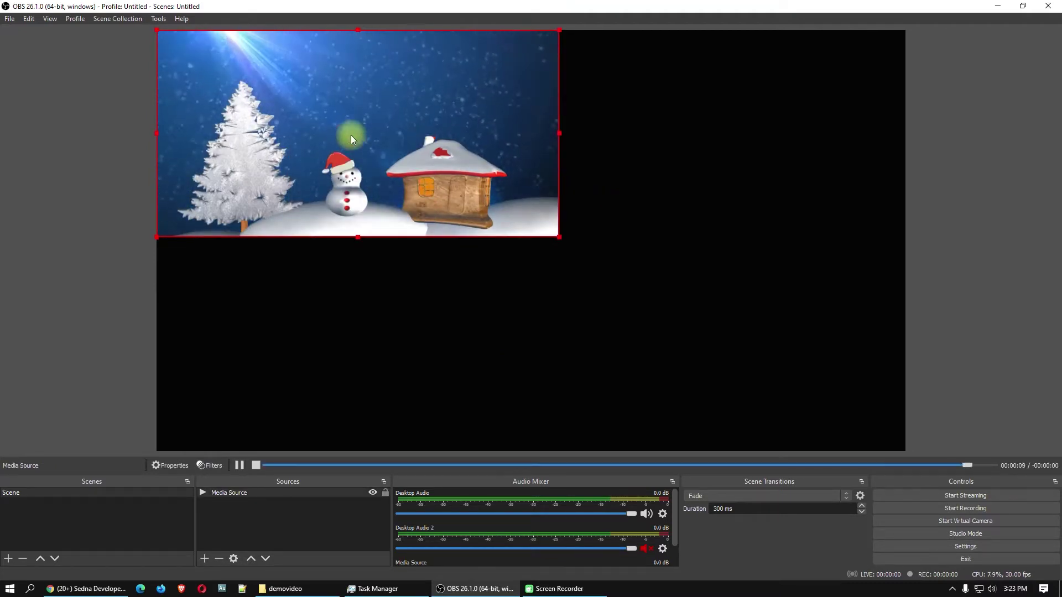
pyautogui.rightClick(354, 116)
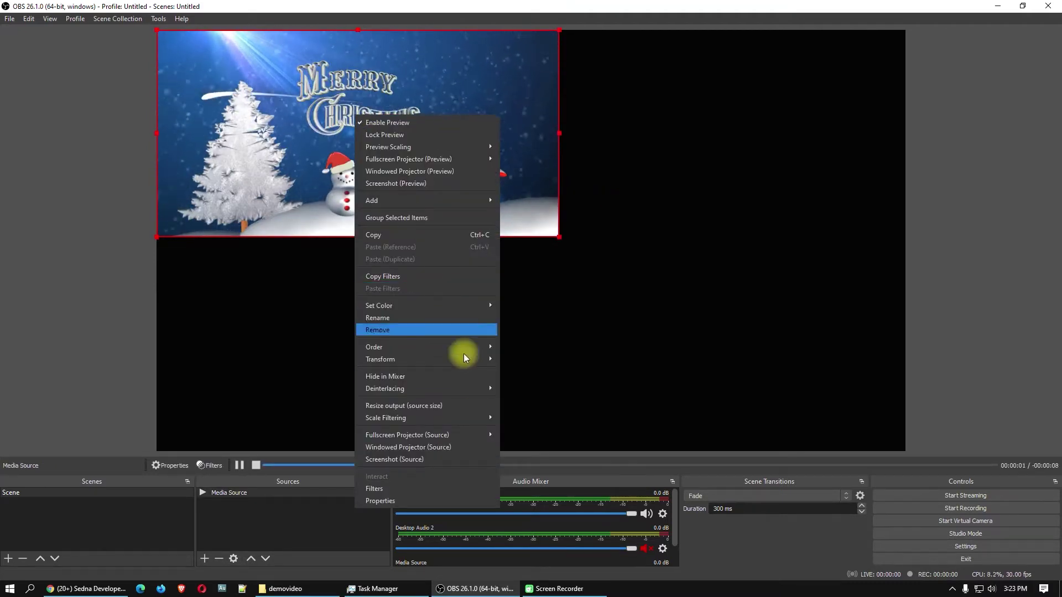
pyautogui.moveTo(464, 362)
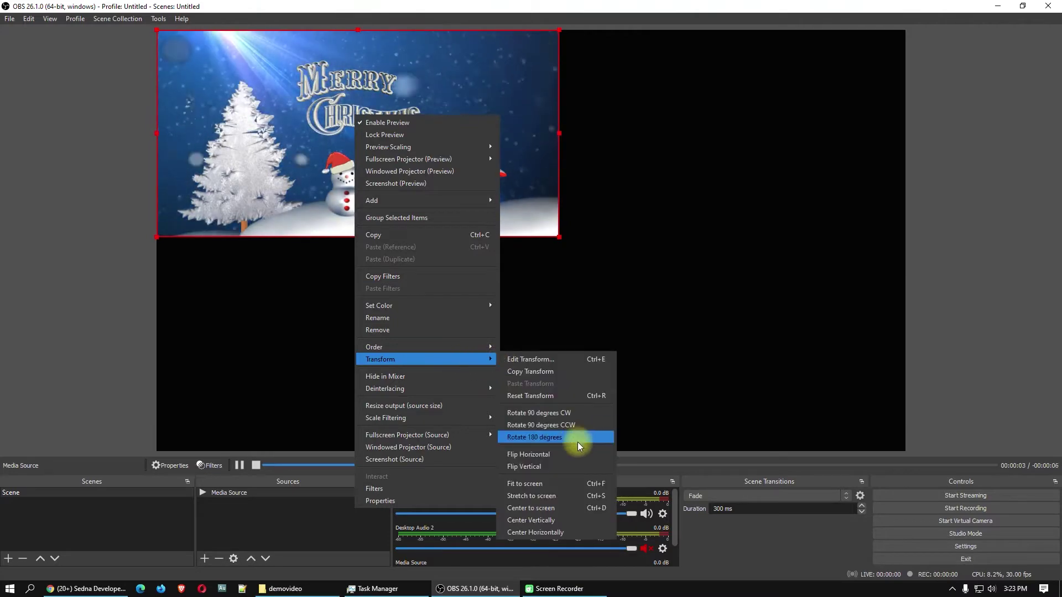
pyautogui.click(563, 484)
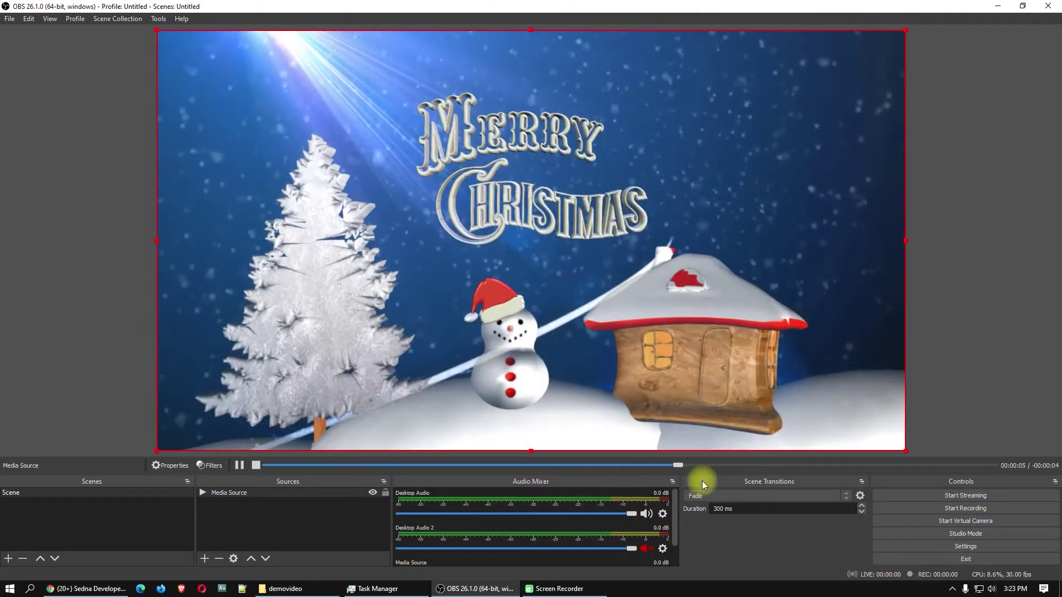
# - Open the Video settings and confirm the 1920x1080 base resolution
pyautogui.click(881, 548)
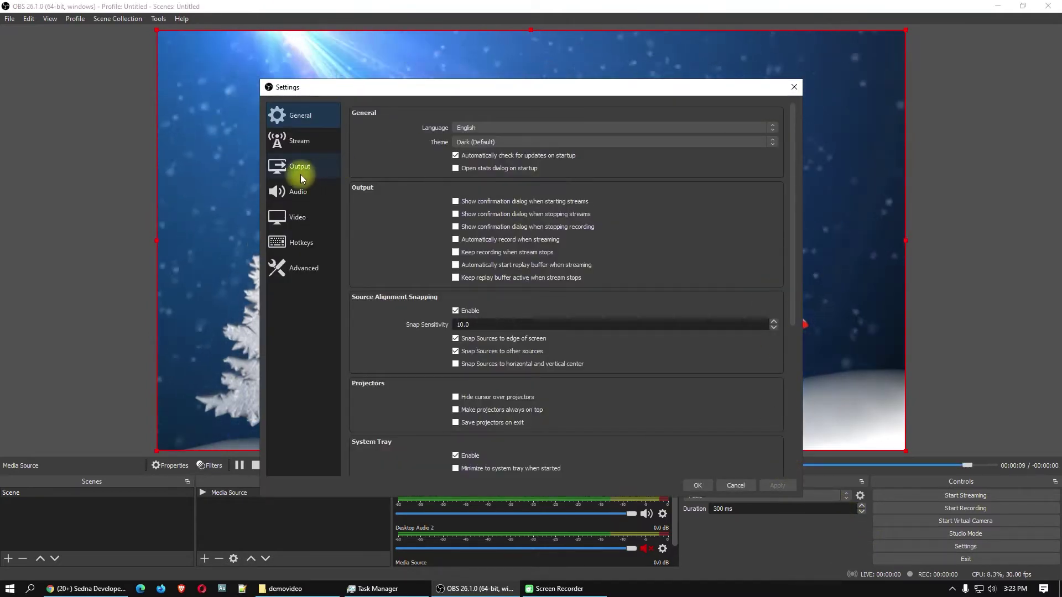
pyautogui.click(310, 171)
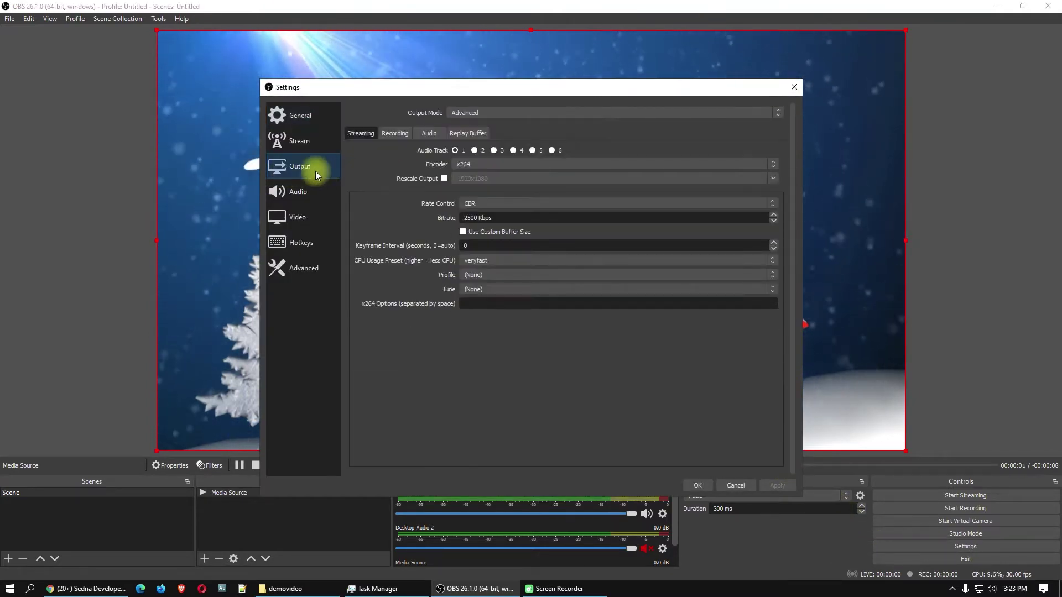
pyautogui.click(297, 215)
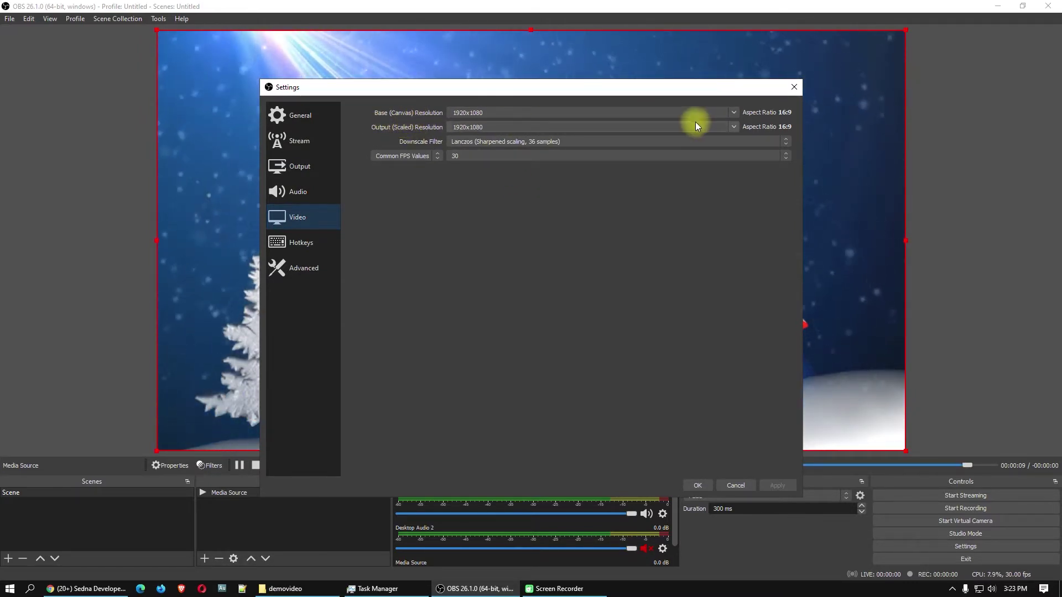
pyautogui.click(734, 112)
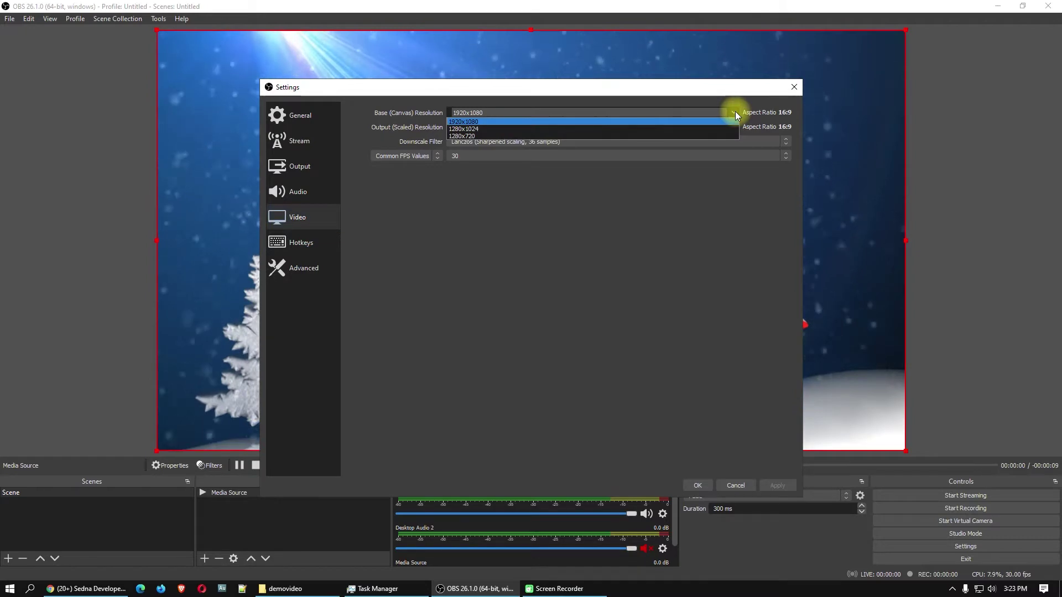
pyautogui.click(476, 121)
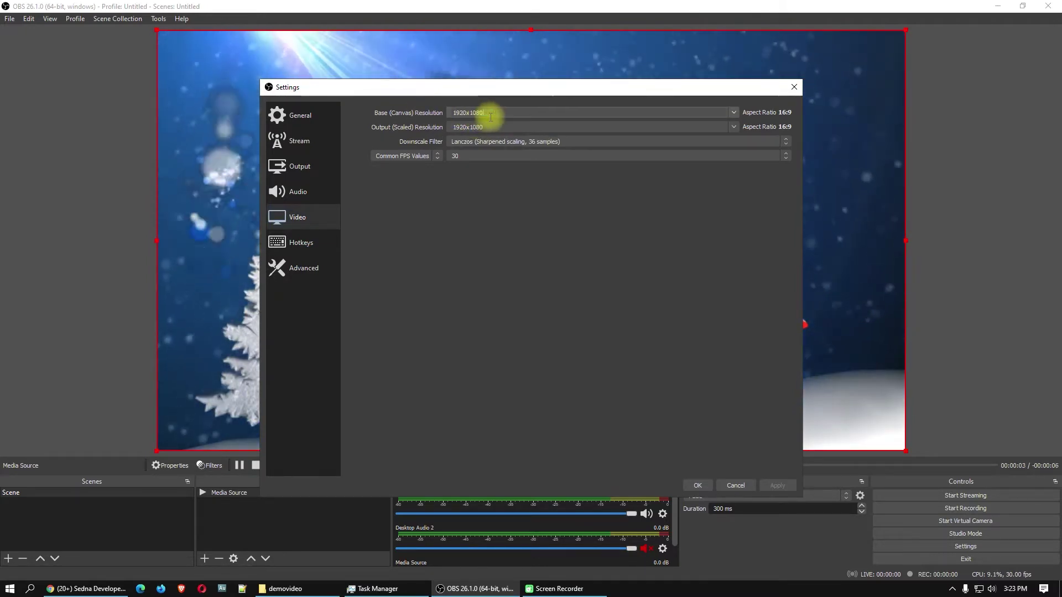
pyautogui.moveTo(484, 113); pyautogui.dragTo(414, 115)
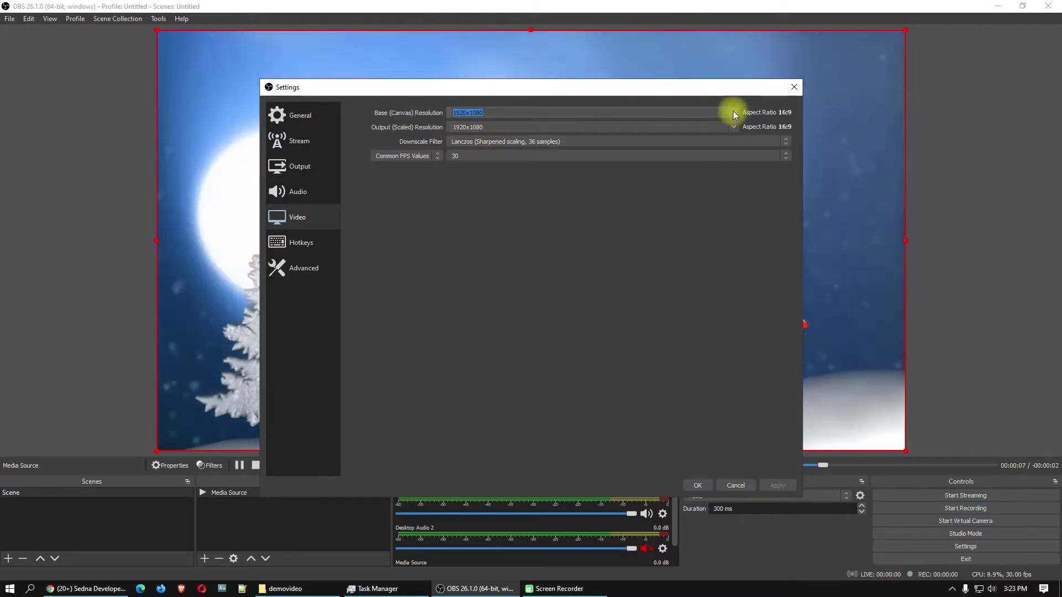
pyautogui.click(733, 113)
pyautogui.click(733, 112)
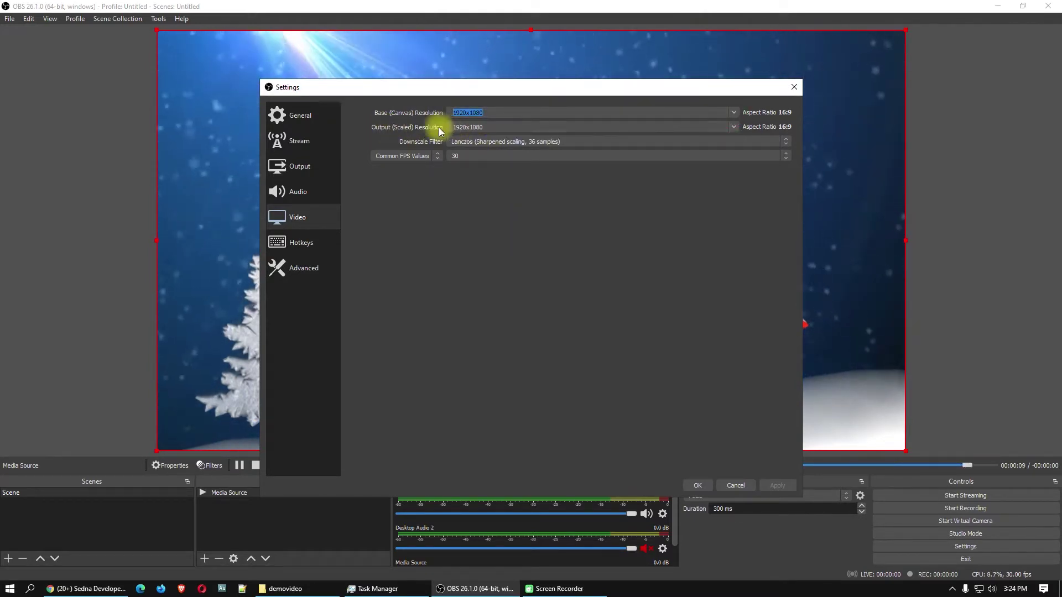
# - Check the output resolution, choose the Bicubic downscale filter, and apply
pyautogui.click(733, 127)
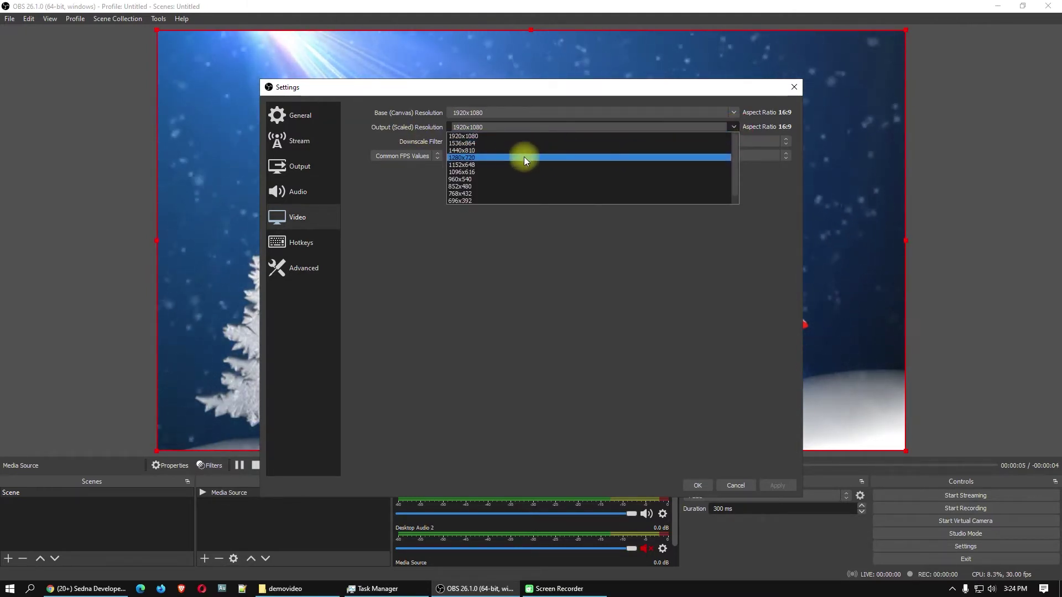
pyautogui.click(509, 157)
pyautogui.scroll(2, 487, 126)
pyautogui.click(489, 142)
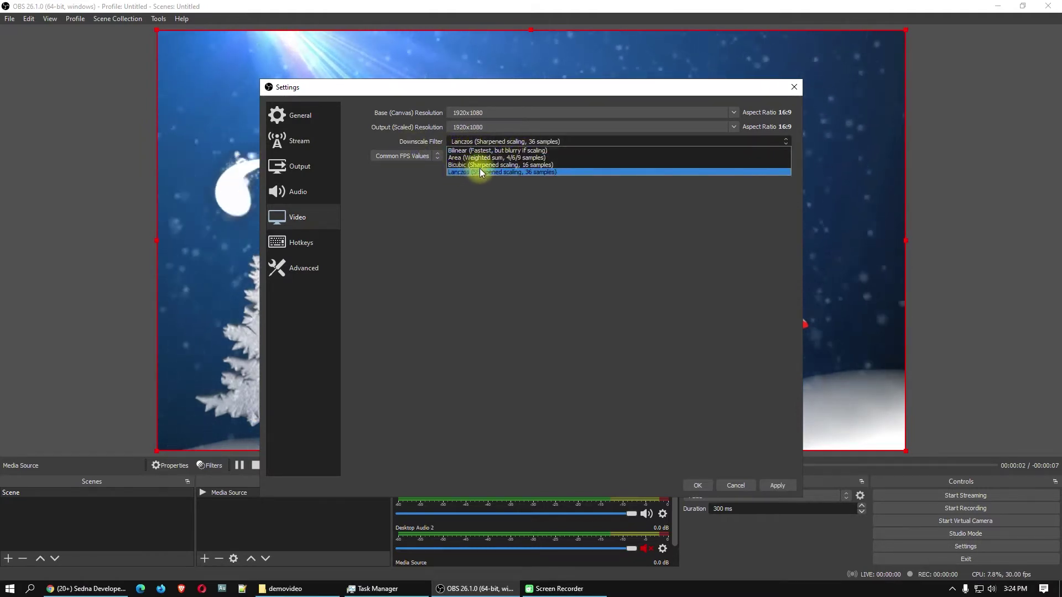
pyautogui.click(494, 165)
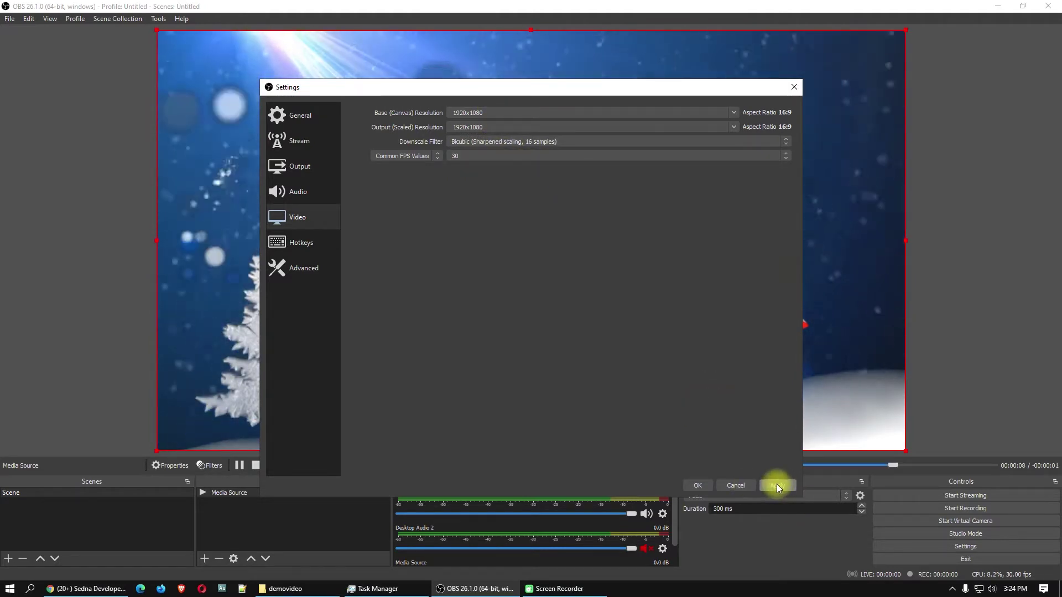
pyautogui.click(777, 485)
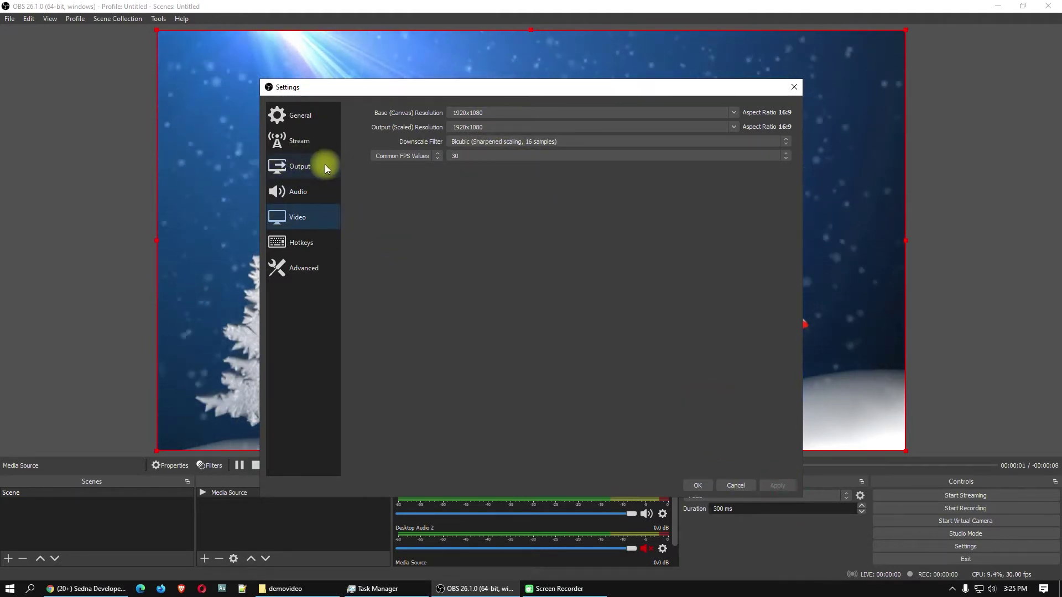
# - Select Facebook Live as the streaming service on the Stream settings page
pyautogui.click(304, 167)
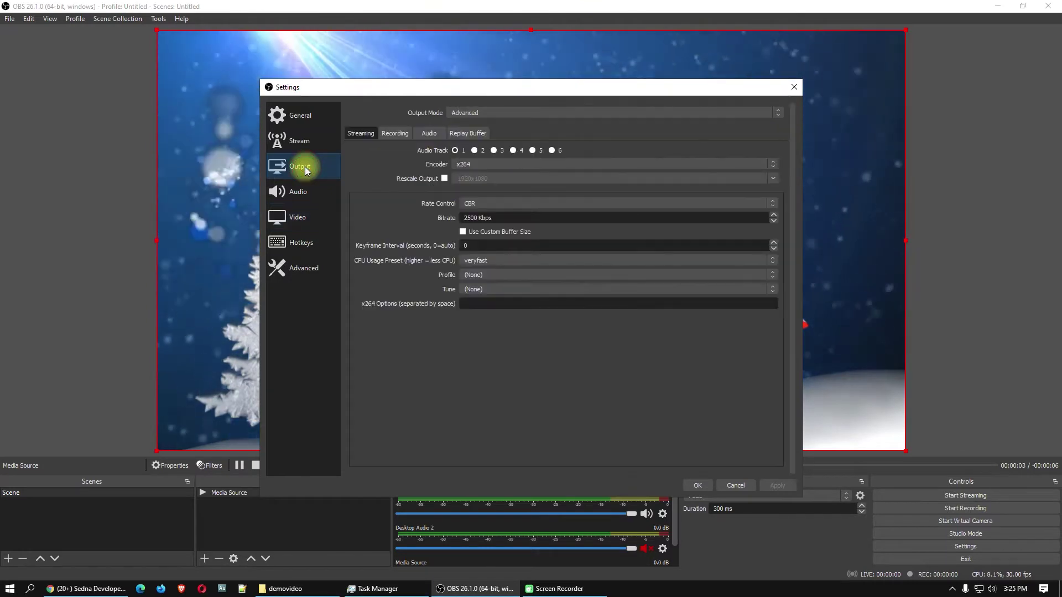
pyautogui.click(299, 142)
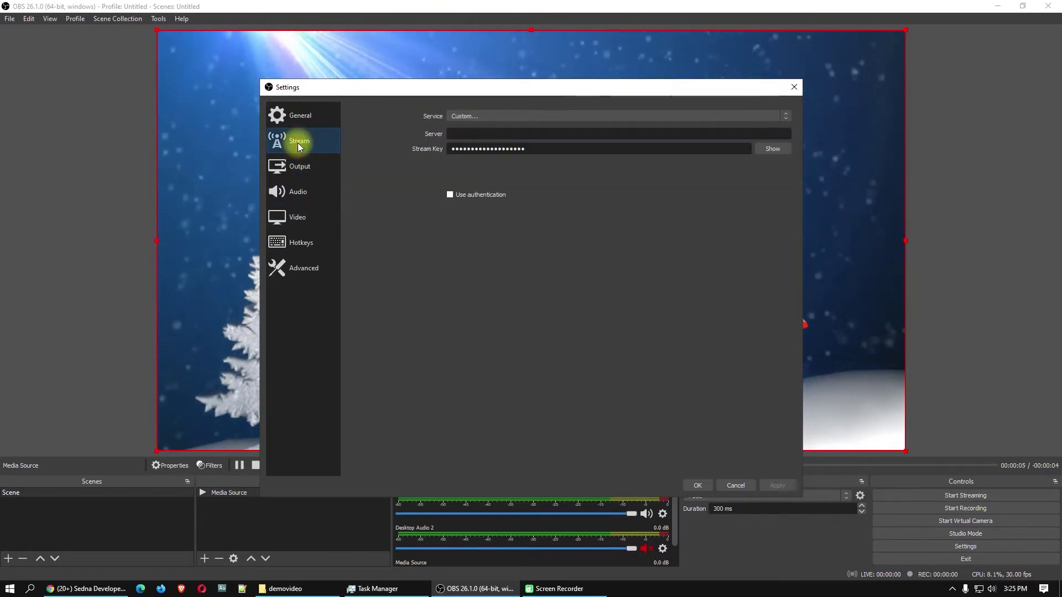
pyautogui.click(303, 175)
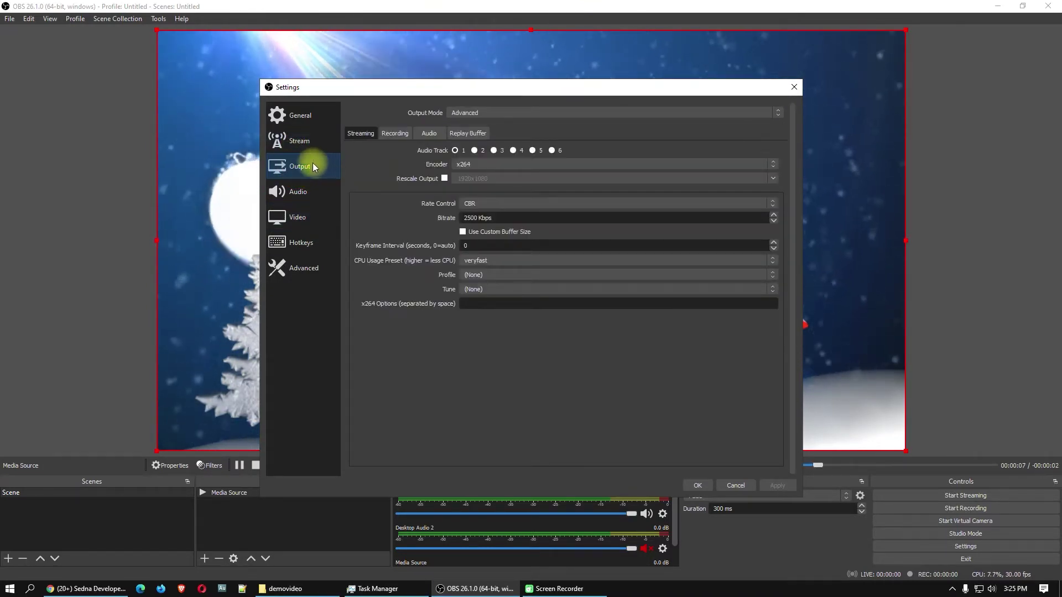
pyautogui.click(300, 146)
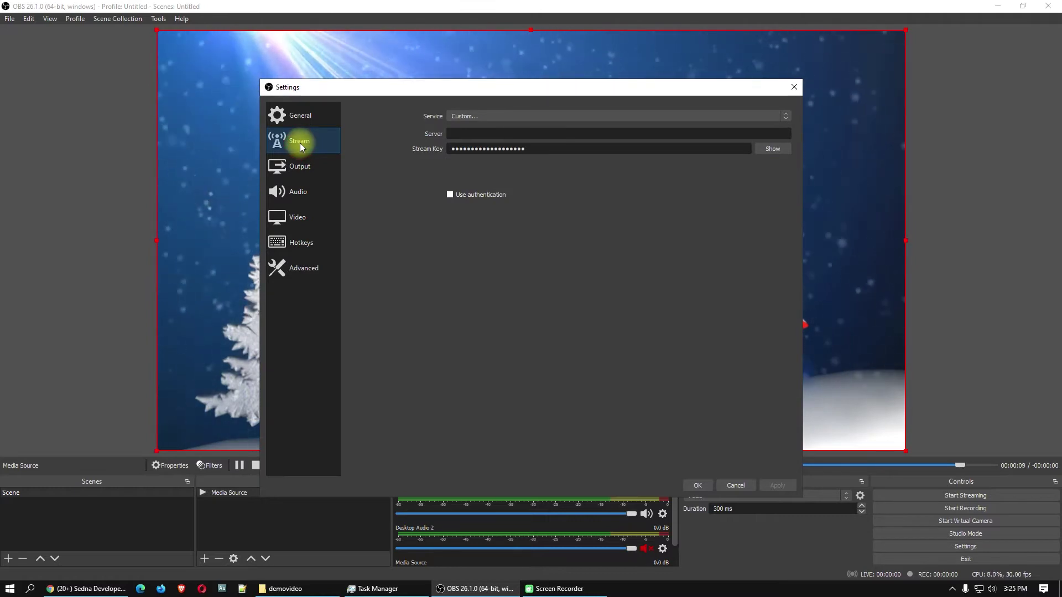
pyautogui.click(552, 114)
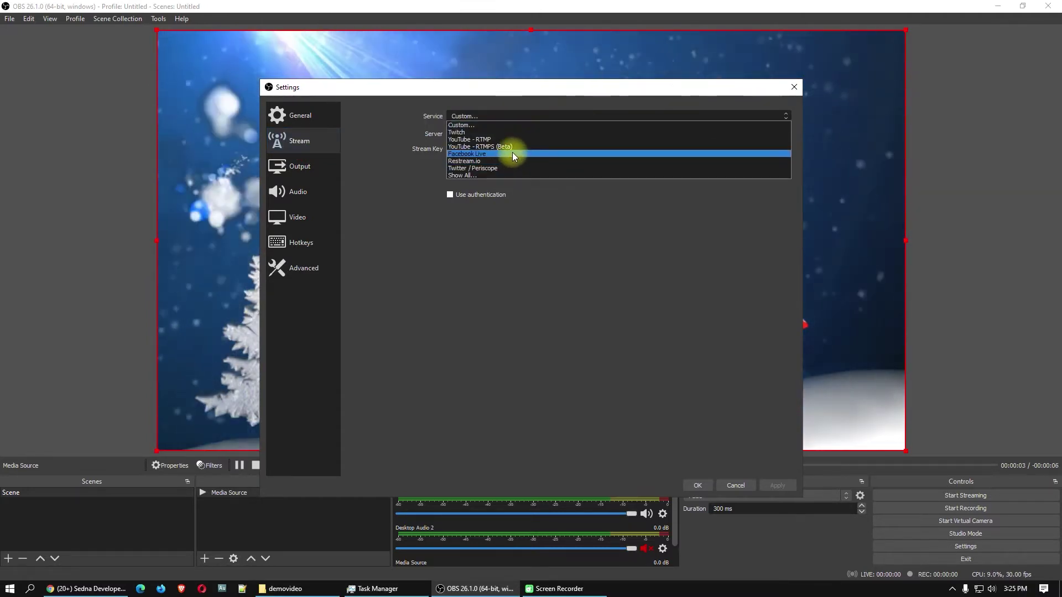
pyautogui.click(512, 154)
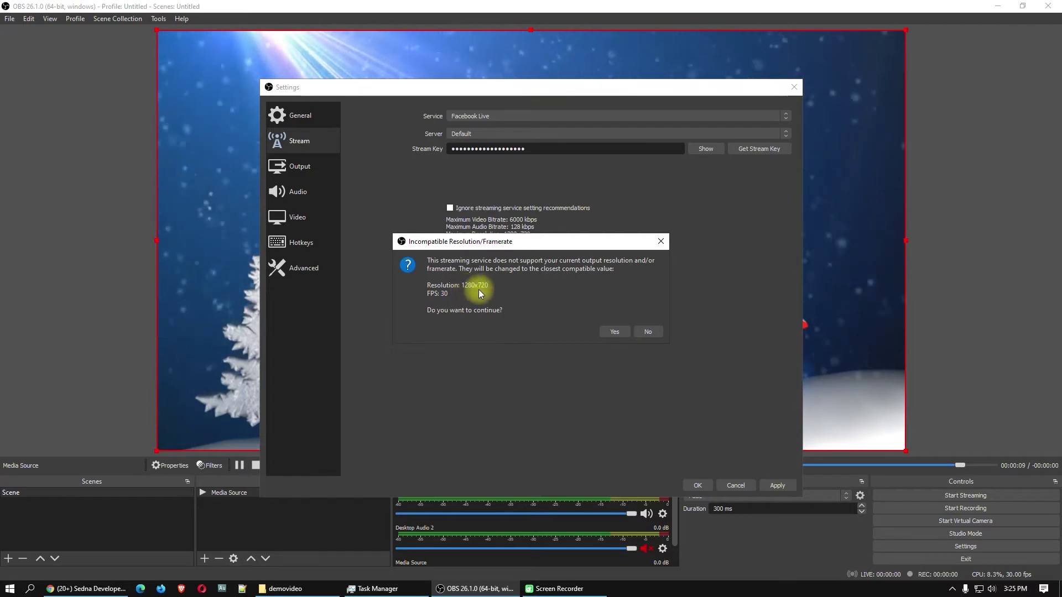
# - Accept the 1280x720 at 30 FPS output and verify it on the Video page
pyautogui.click(613, 331)
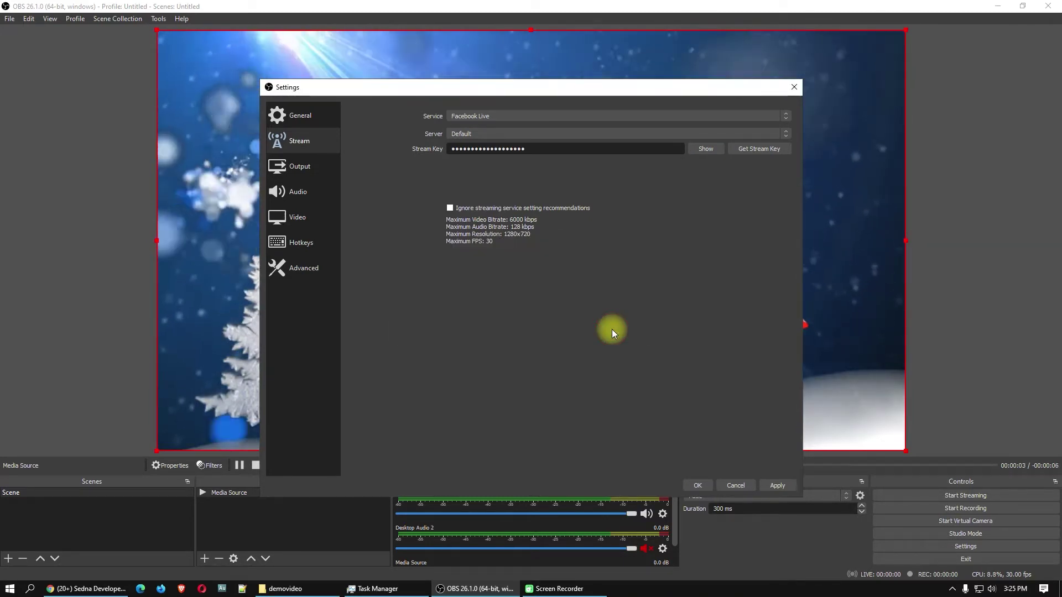
pyautogui.click(313, 221)
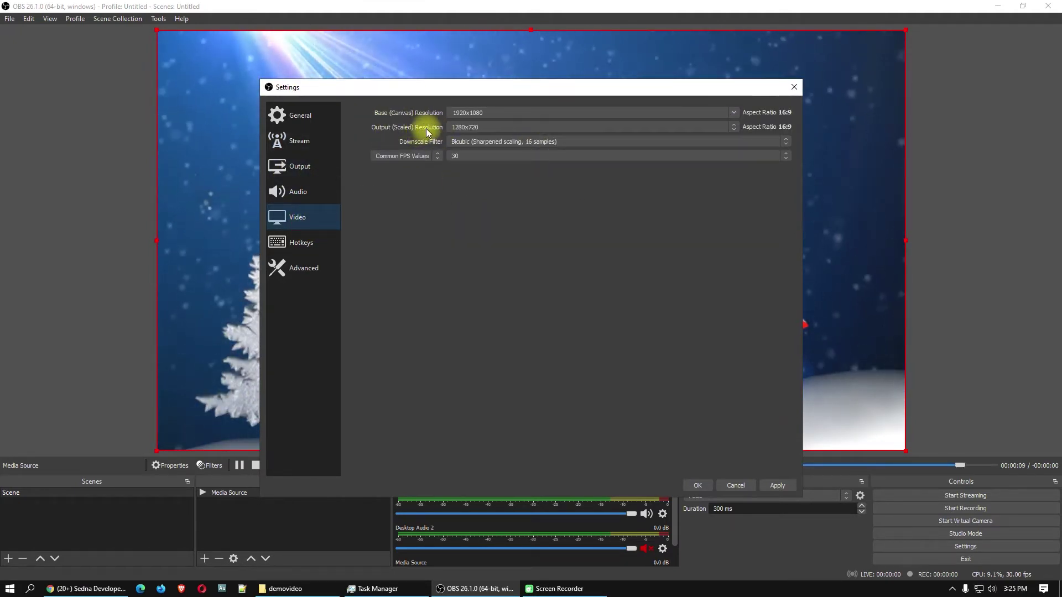
pyautogui.click(732, 129)
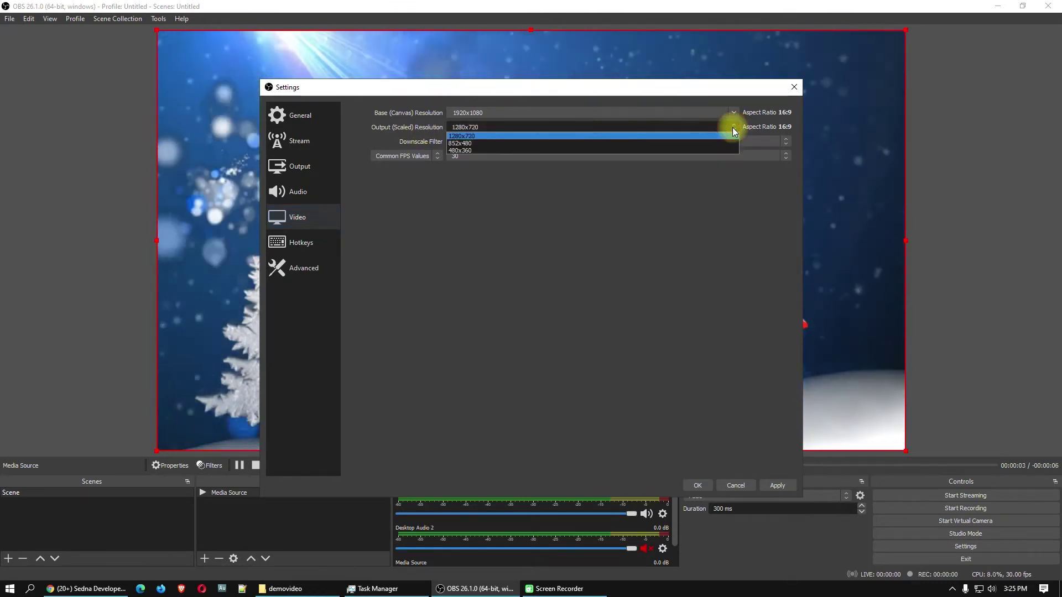
pyautogui.click(731, 127)
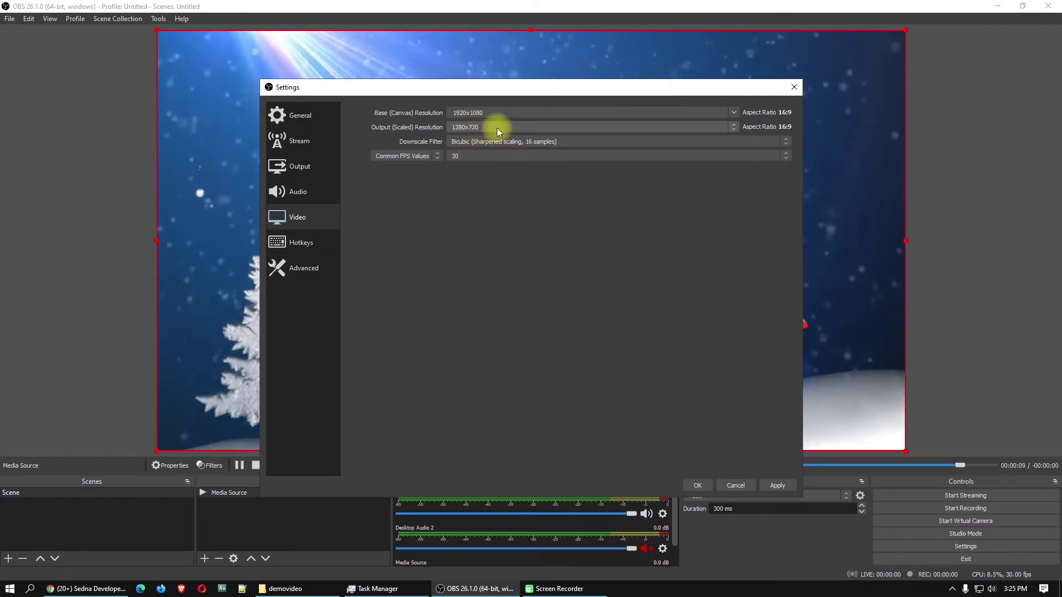
# - Confirm Facebook Live with the Default server, then switch to Chrome's Facebook page
pyautogui.click(299, 142)
pyautogui.click(629, 120)
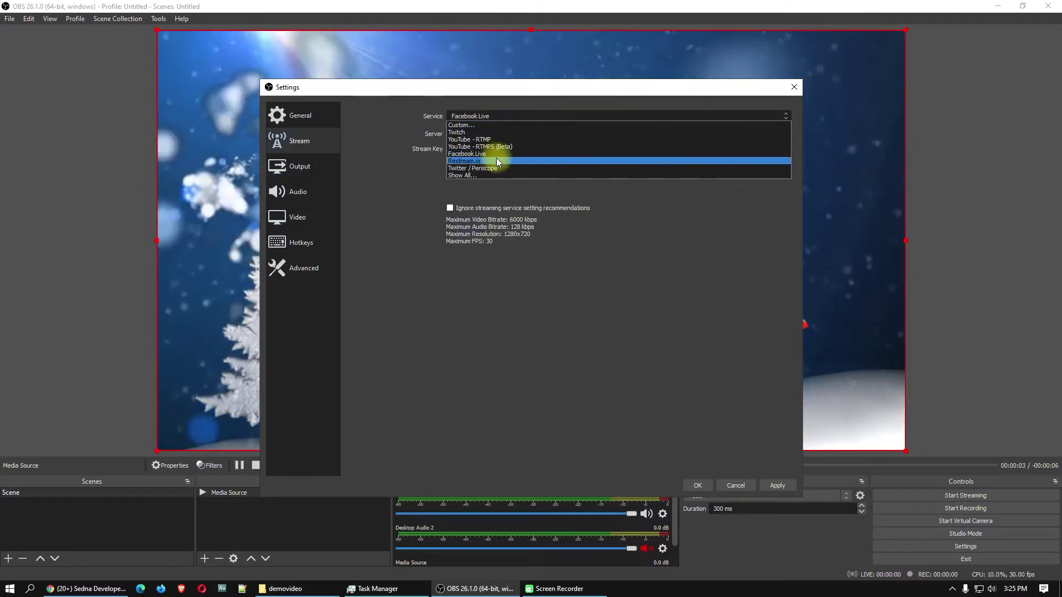
pyautogui.click(497, 154)
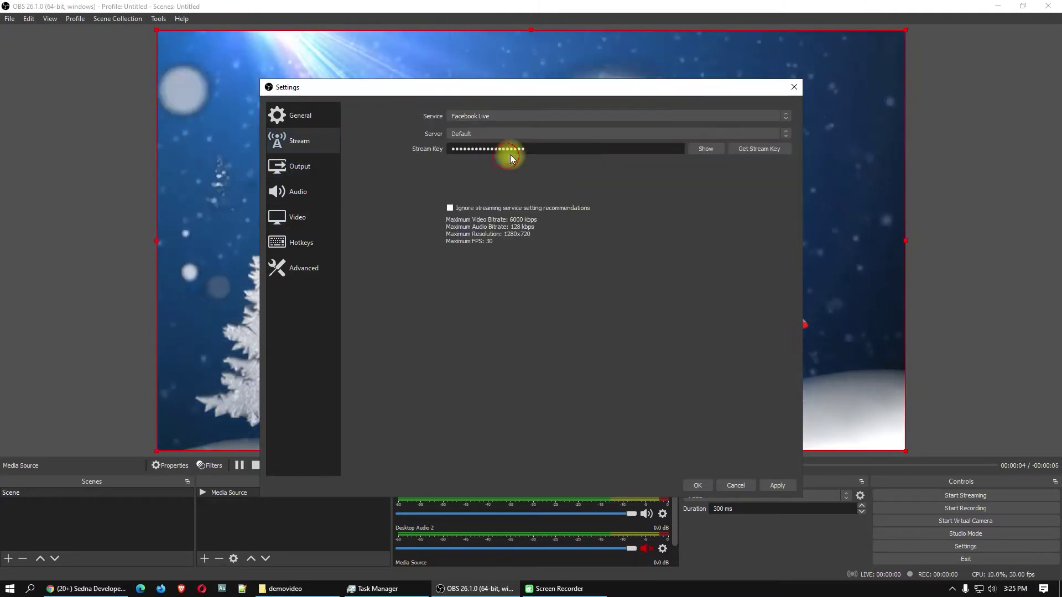
pyautogui.click(564, 134)
pyautogui.click(455, 144)
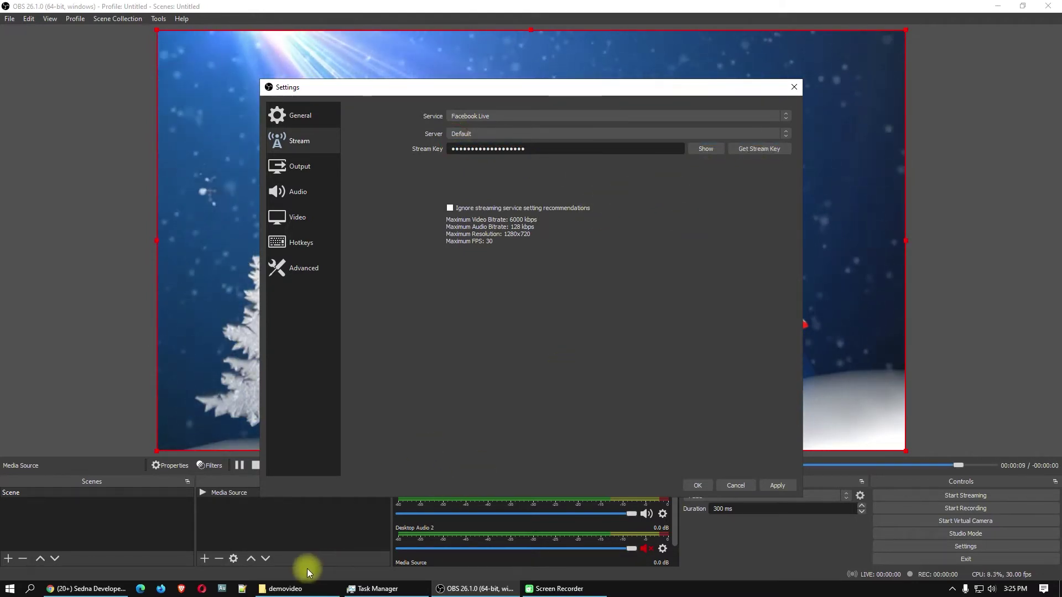
pyautogui.click(78, 588)
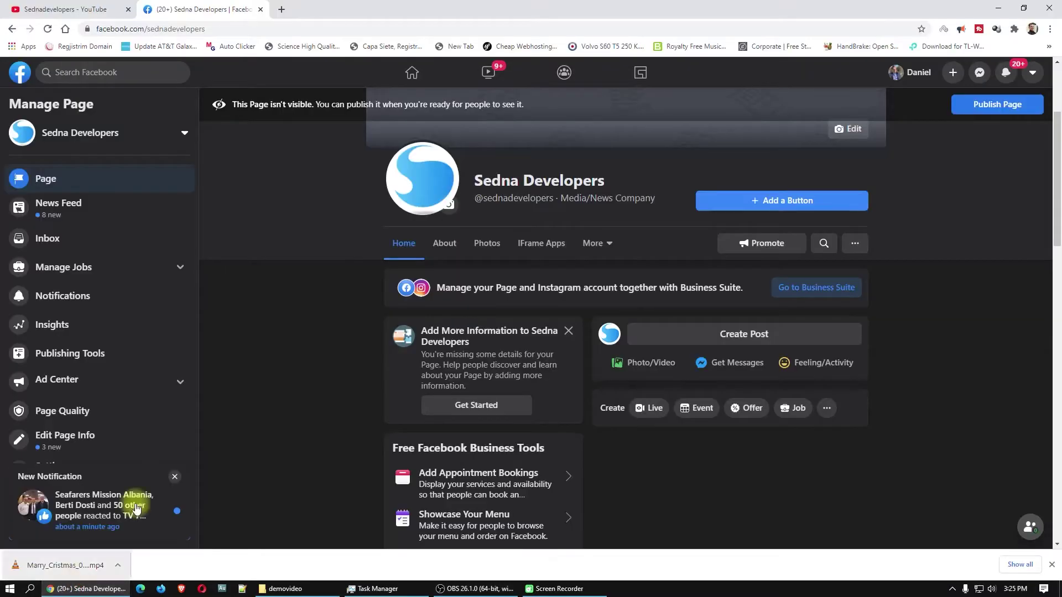
# - Copy the Live Producer stream key and return to OBS's Stream settings
pyautogui.click(650, 408)
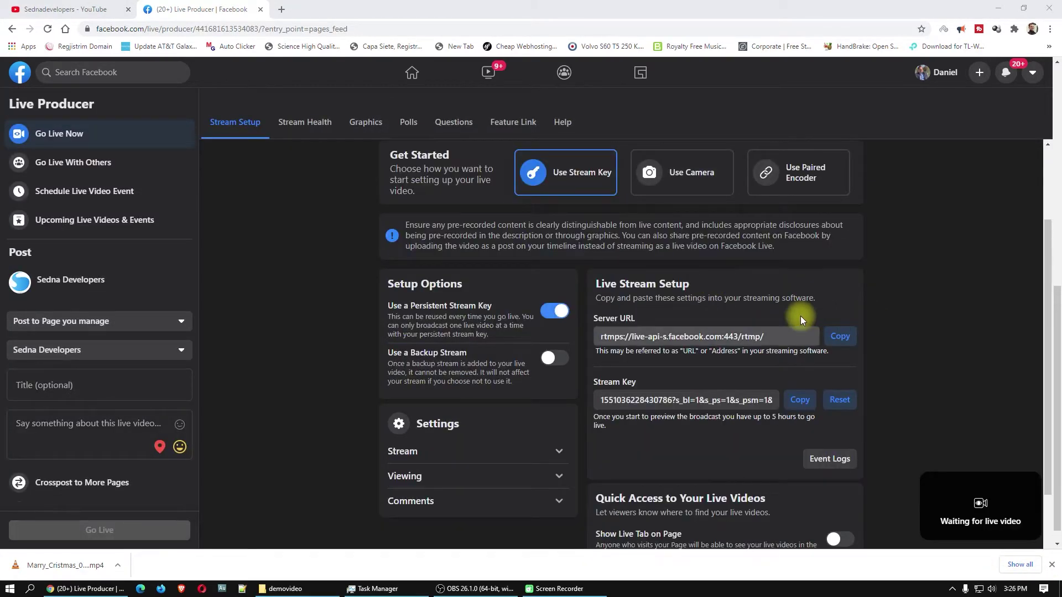
pyautogui.click(799, 401)
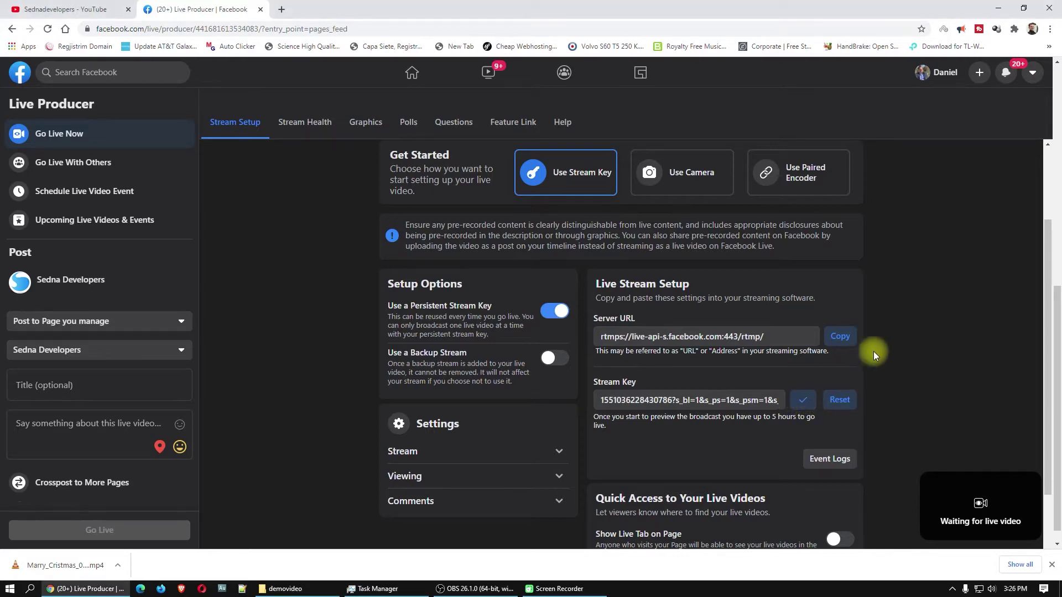
pyautogui.scroll(-1, 812, 394)
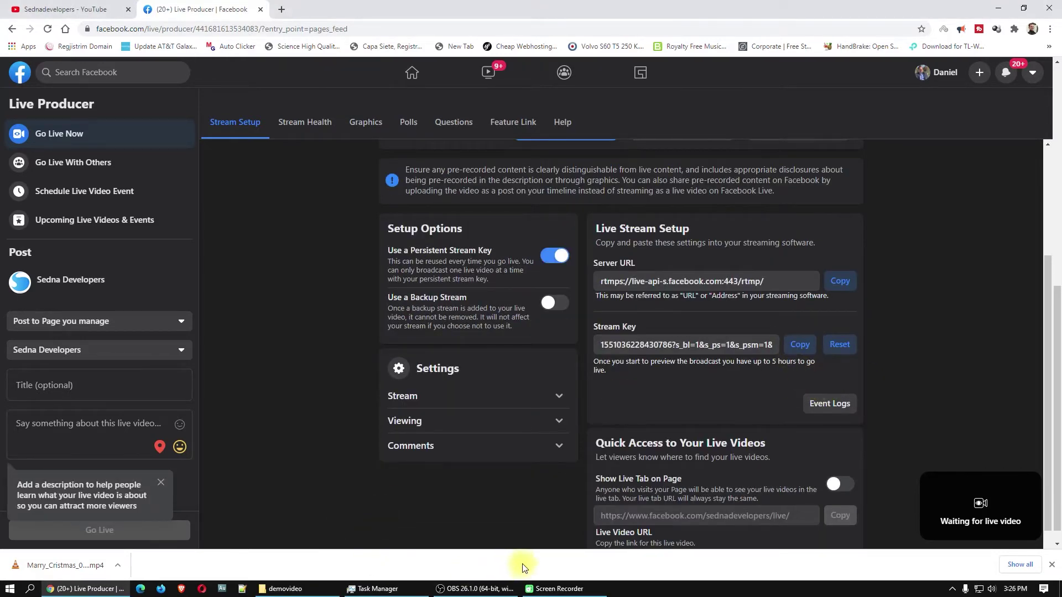
pyautogui.click(475, 589)
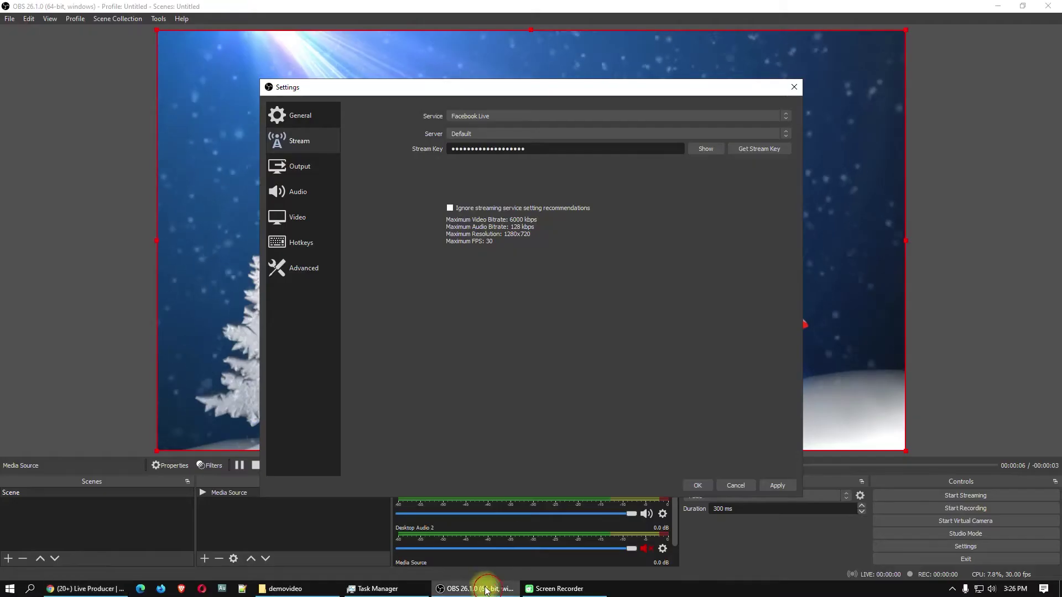
# - Replace the Stream Key field with the copied Facebook stream key
pyautogui.doubleClick(526, 147)
pyautogui.rightClick(518, 147)
pyautogui.click(557, 207)
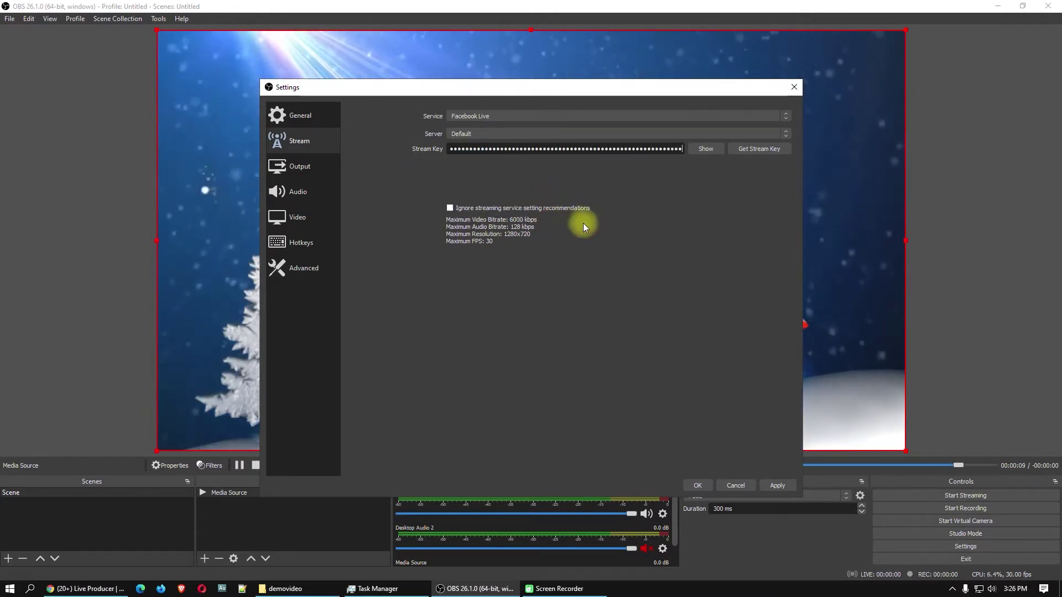
# - Save the settings, start streaming, and return to Facebook Live Producer
pyautogui.click(777, 485)
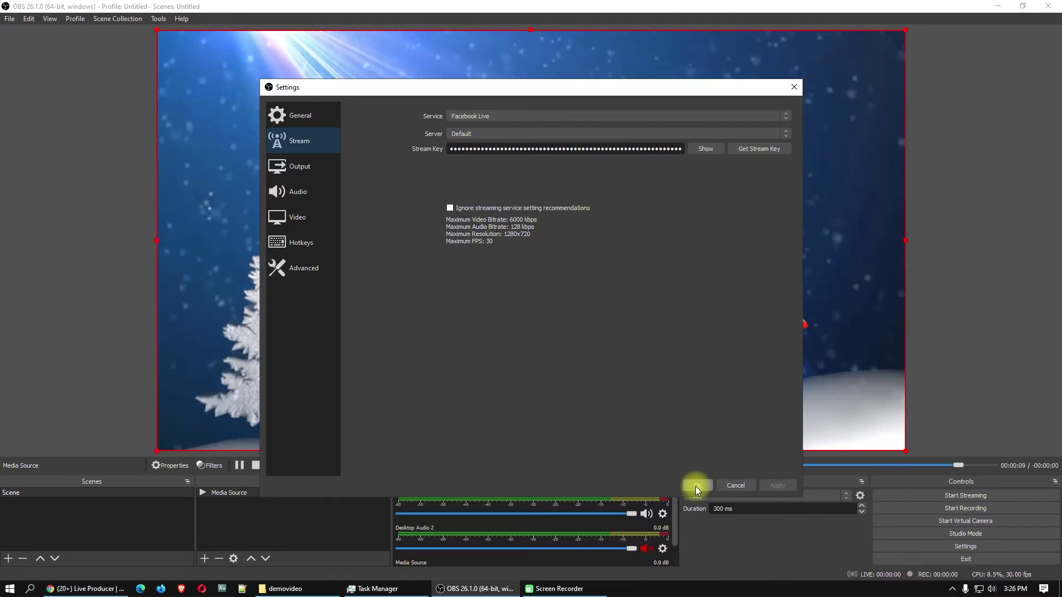
pyautogui.click(695, 486)
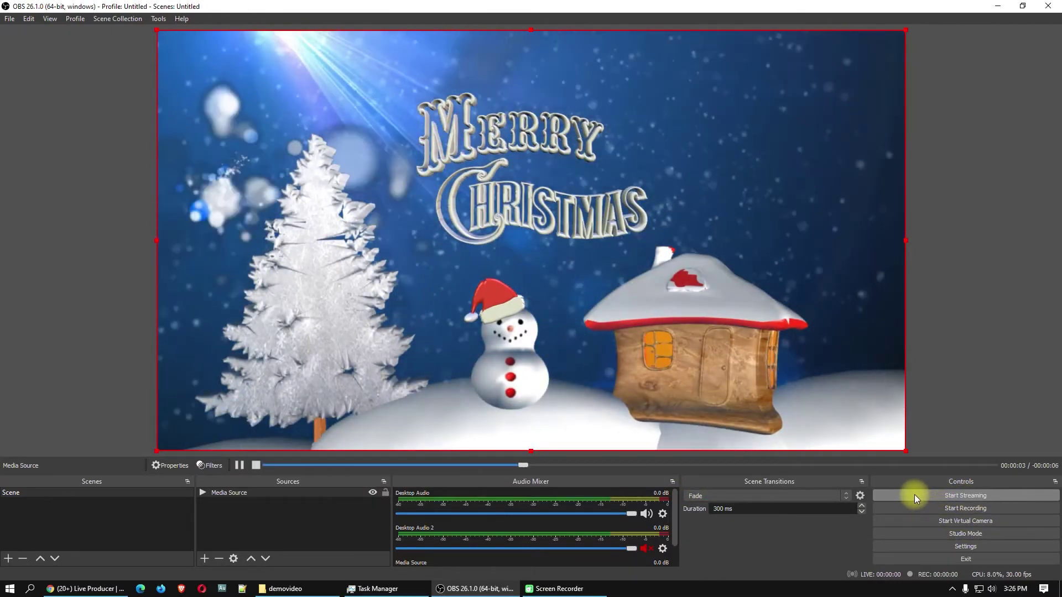
pyautogui.click(914, 494)
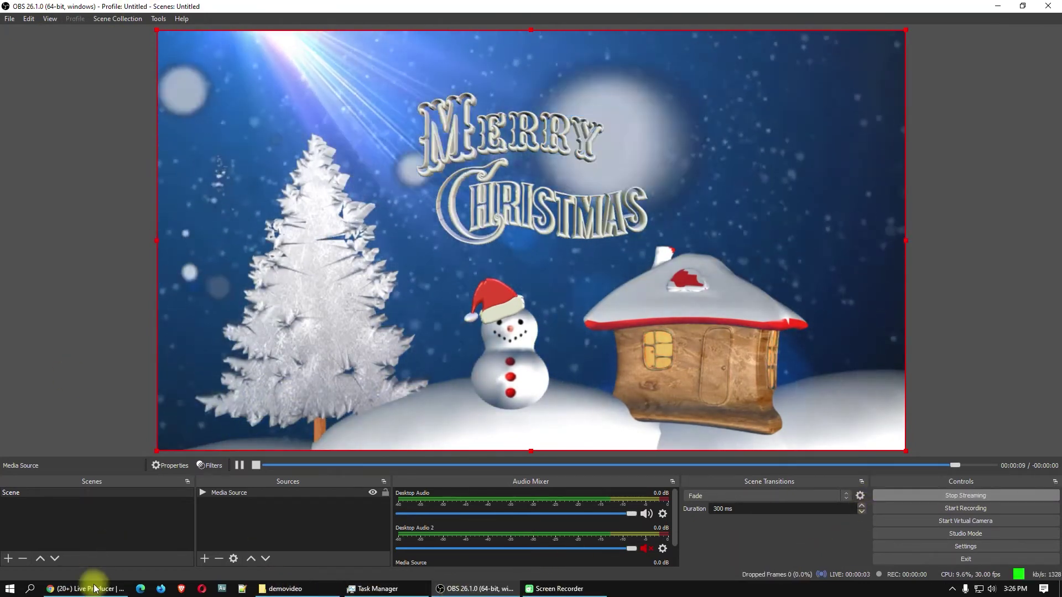
pyautogui.click(95, 589)
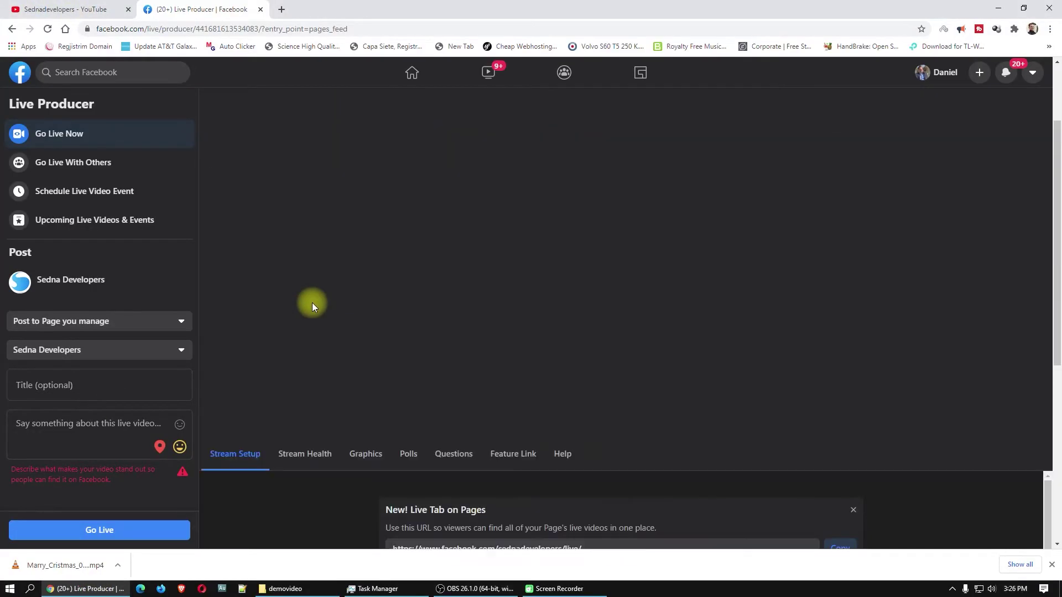
# - Verify the Christmas video in the Live Producer preview, then stop streaming in OBS
pyautogui.scroll(-3, 544, 322)
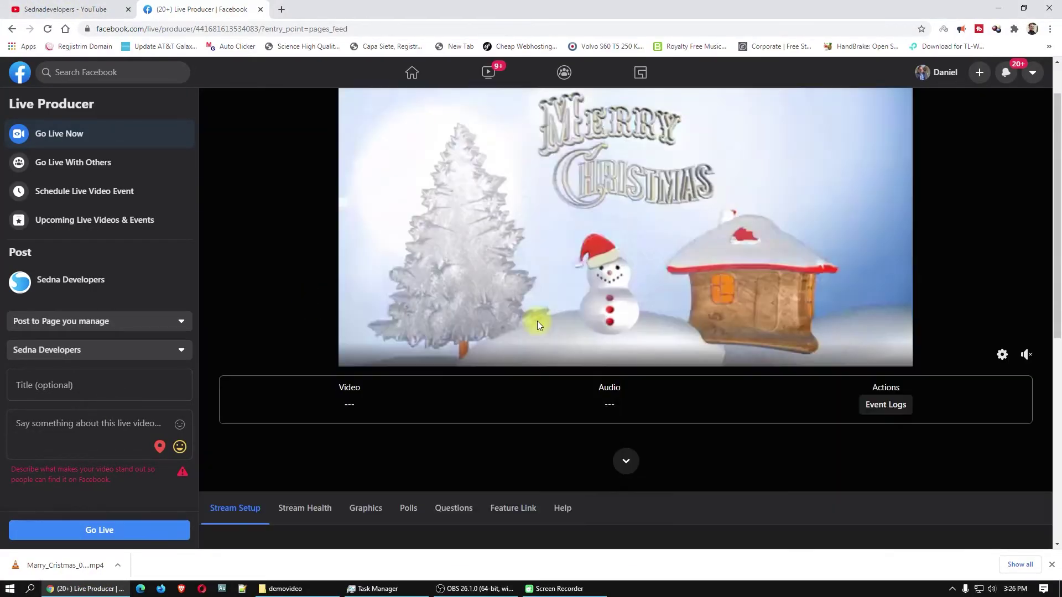
pyautogui.scroll(3, 517, 310)
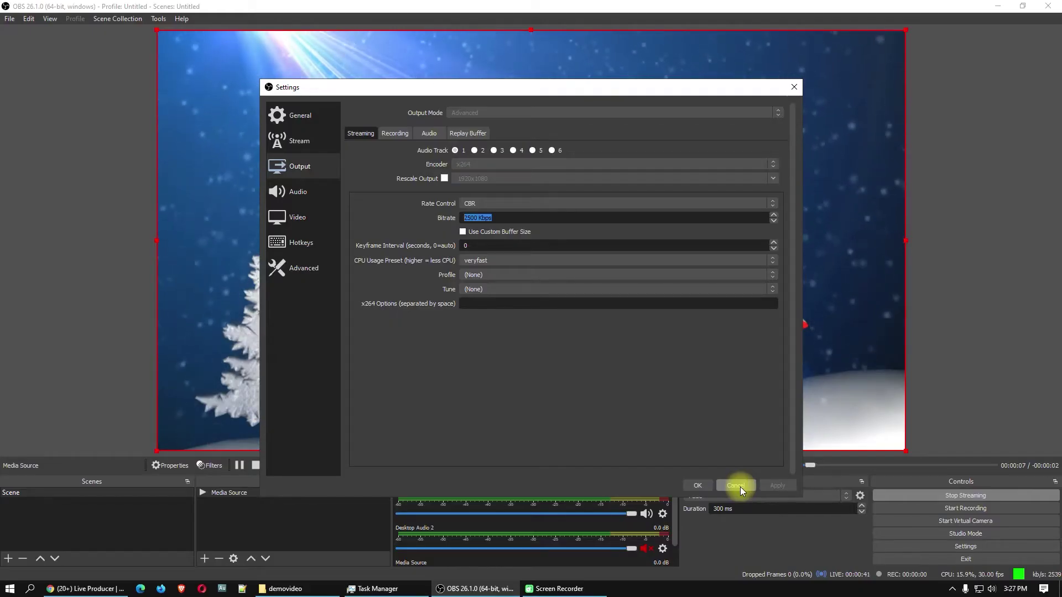
pyautogui.click(740, 486)
pyautogui.click(957, 496)
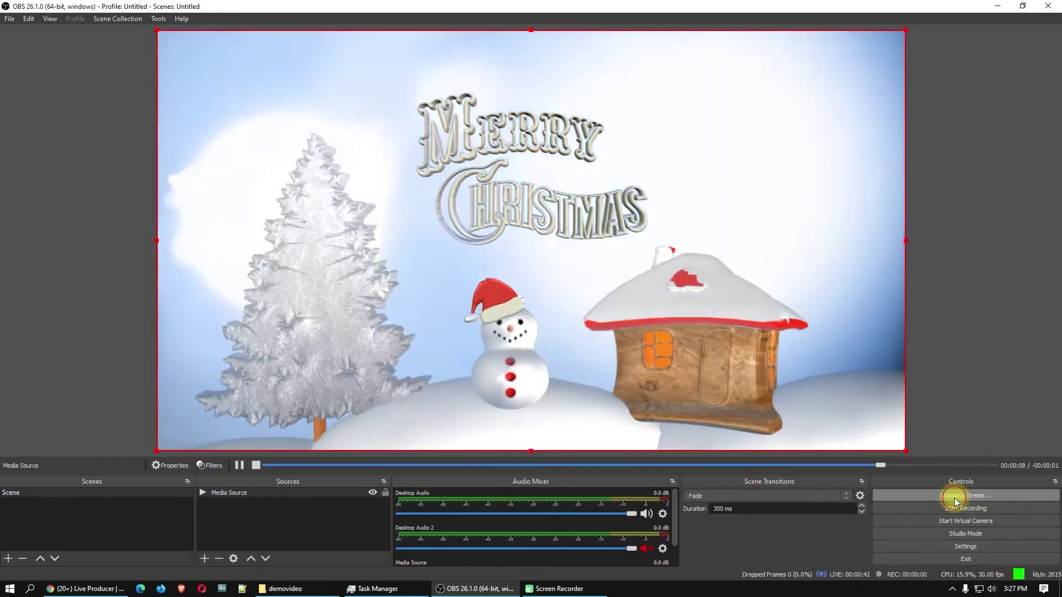
# - Set the streaming encoder to NVIDIA NVENC H.264 (new) with 6000 Kbps bitrate
pyautogui.click(916, 547)
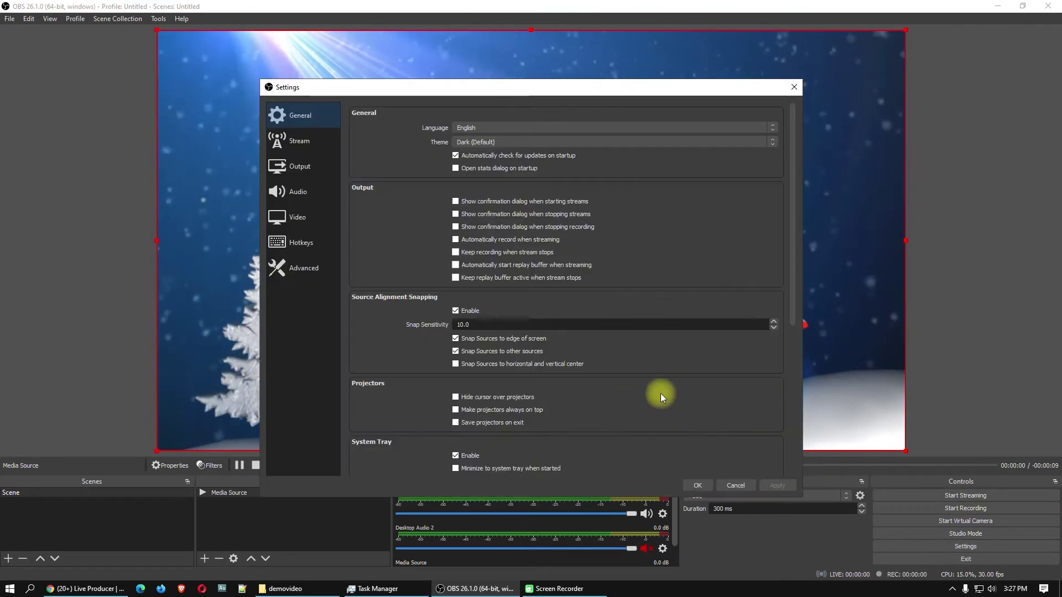
pyautogui.click(299, 144)
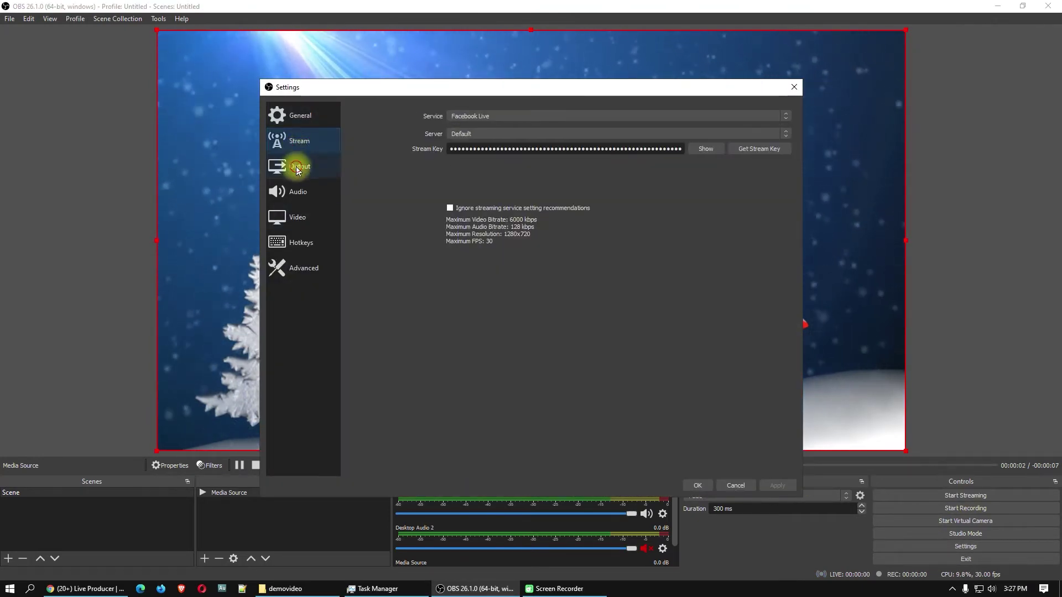
pyautogui.click(297, 166)
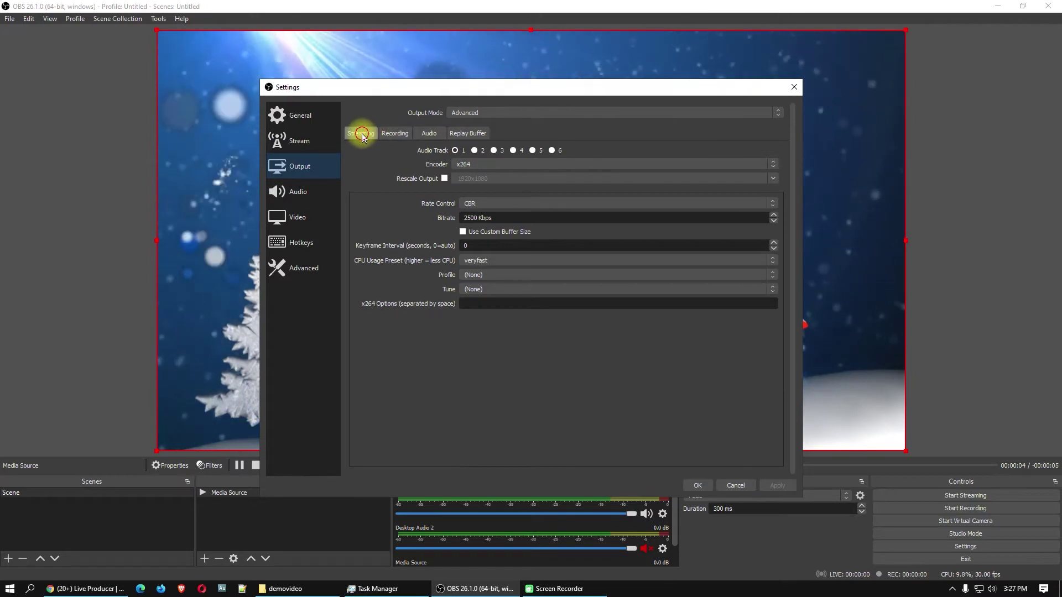
pyautogui.click(493, 163)
pyautogui.click(493, 163)
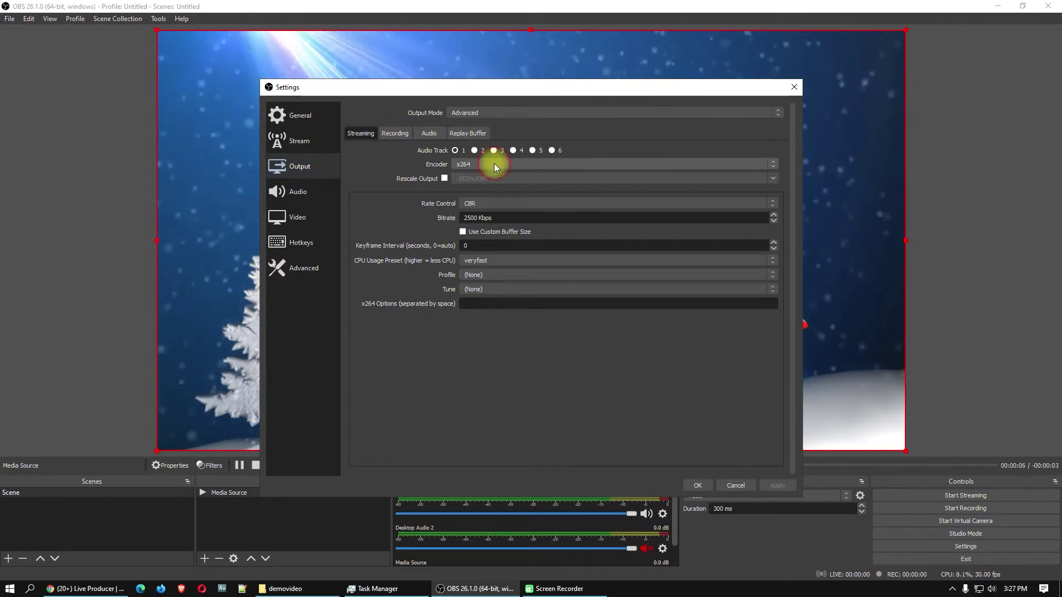
pyautogui.click(489, 163)
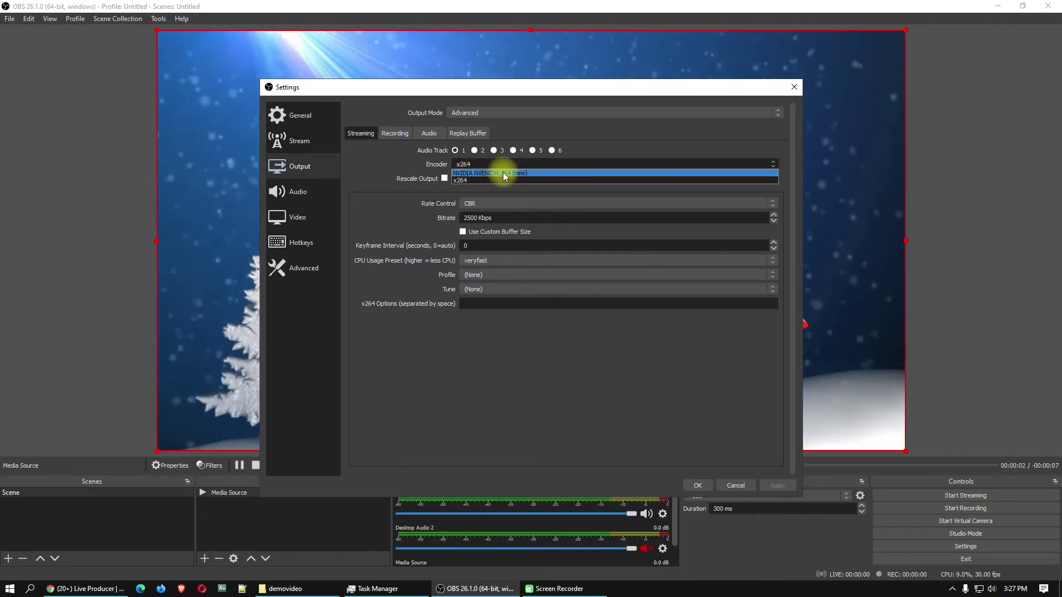
pyautogui.click(496, 173)
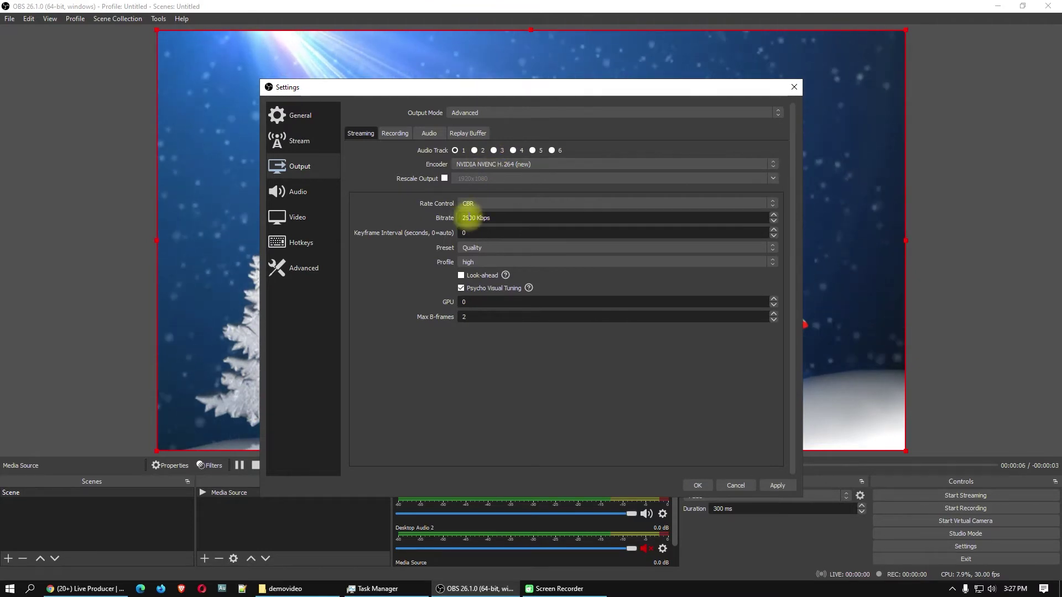
pyautogui.moveTo(469, 218); pyautogui.dragTo(450, 217)
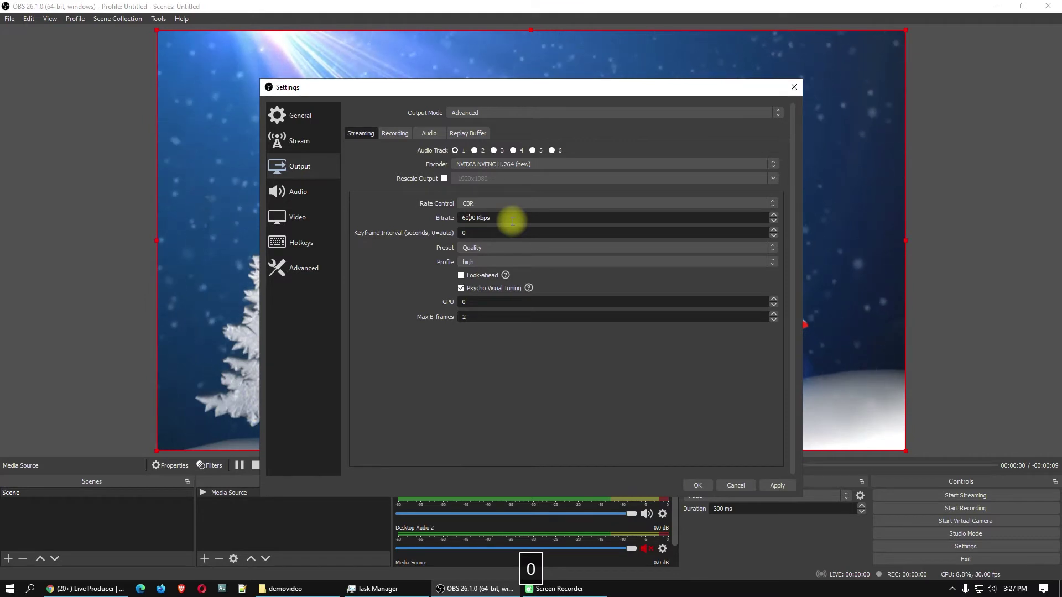
# - Keep CBR and the Quality preset, save, restart streaming, and return to Live Producer
pyautogui.click(502, 204)
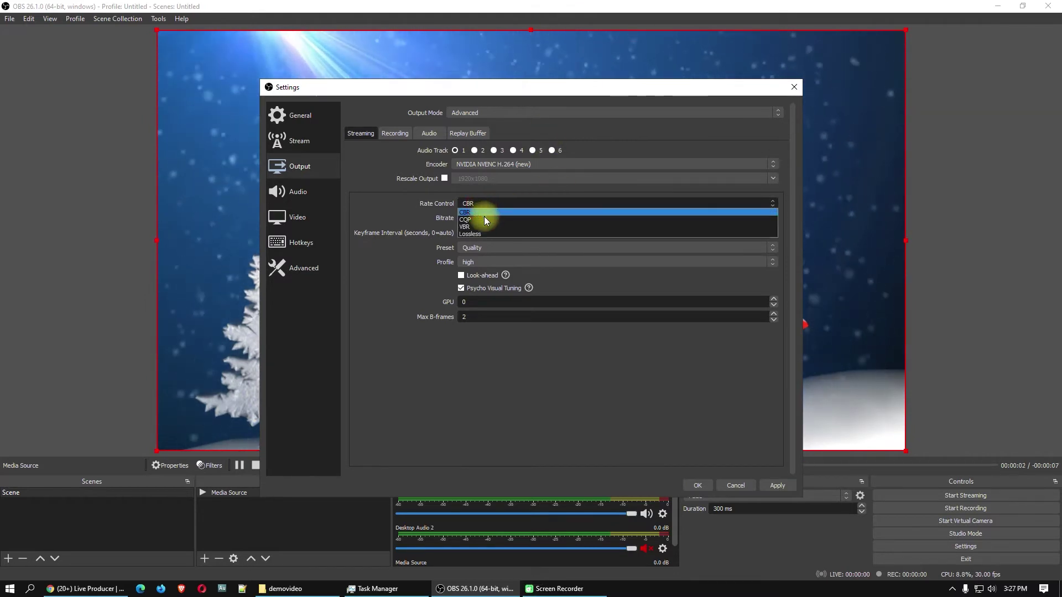
pyautogui.click(486, 207)
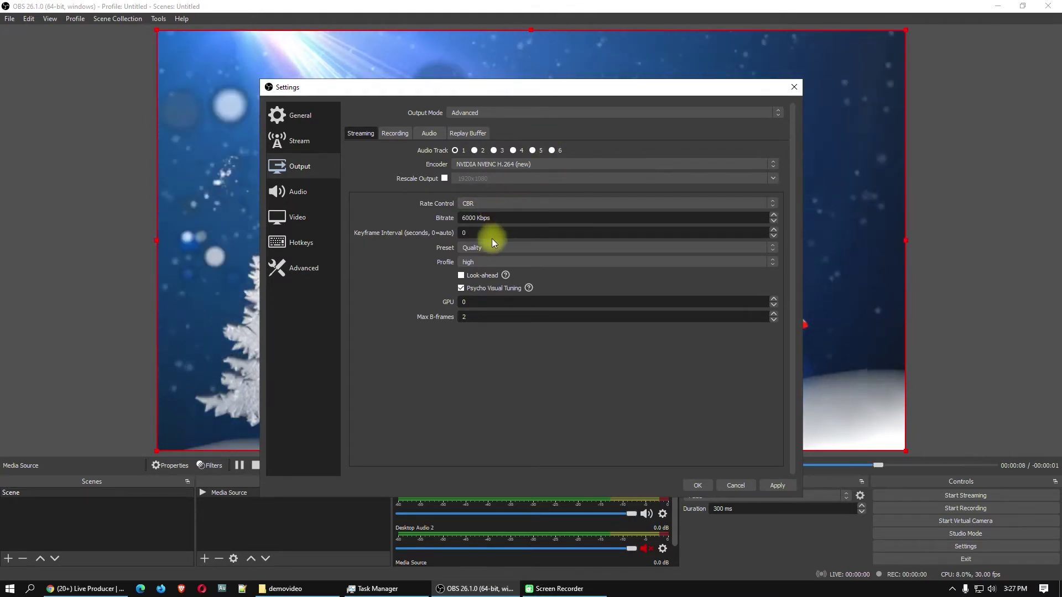
pyautogui.click(492, 247)
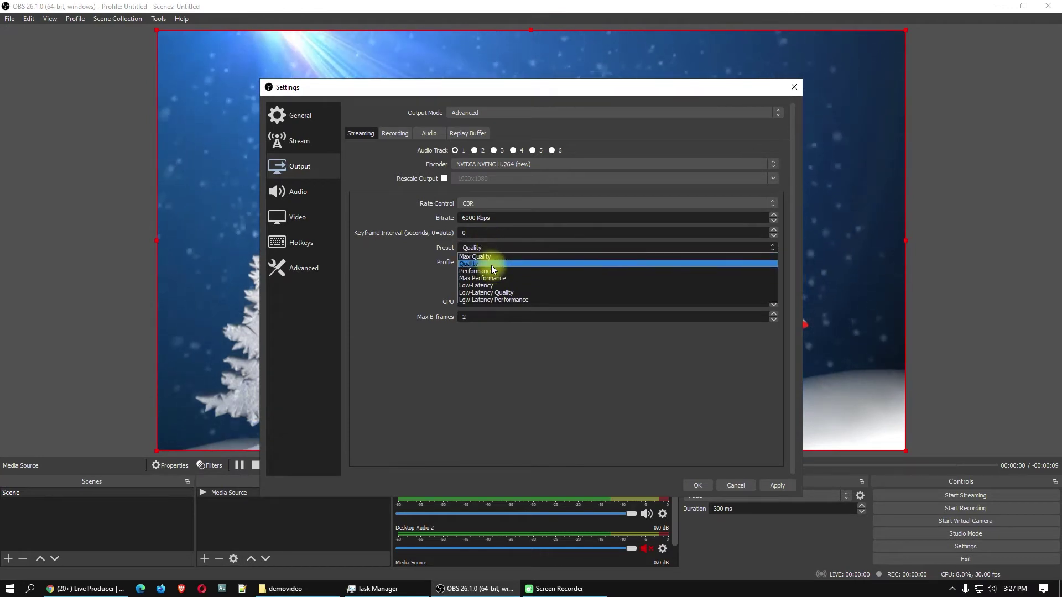
pyautogui.click(491, 265)
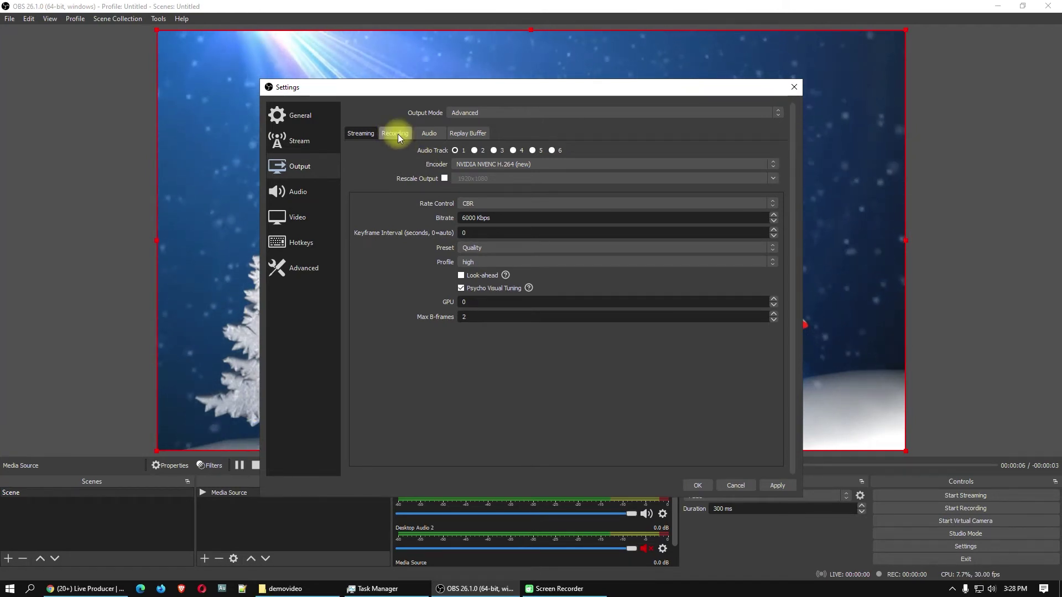
pyautogui.click(691, 485)
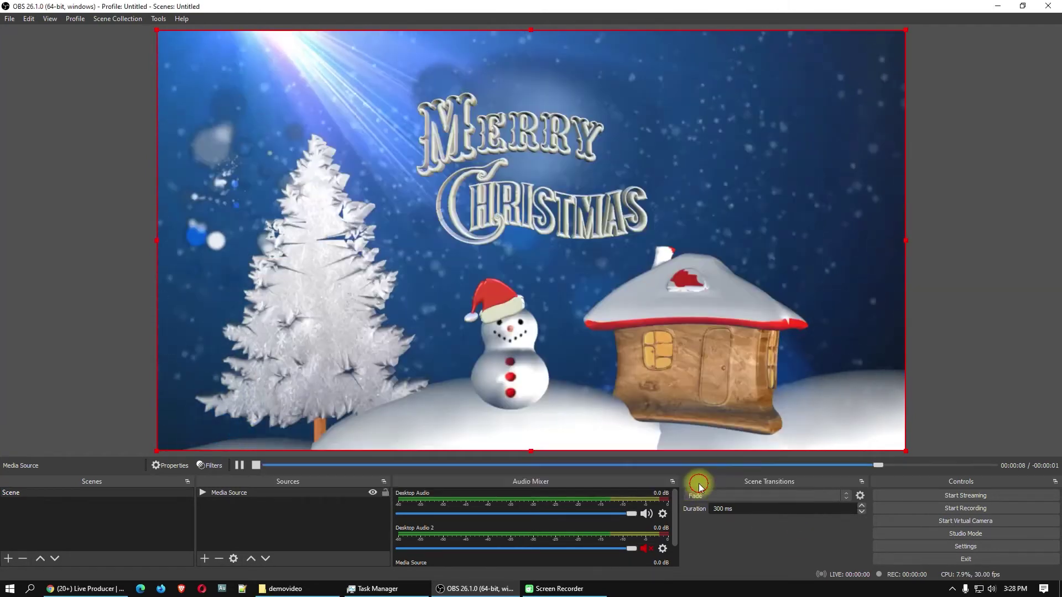
pyautogui.click(952, 497)
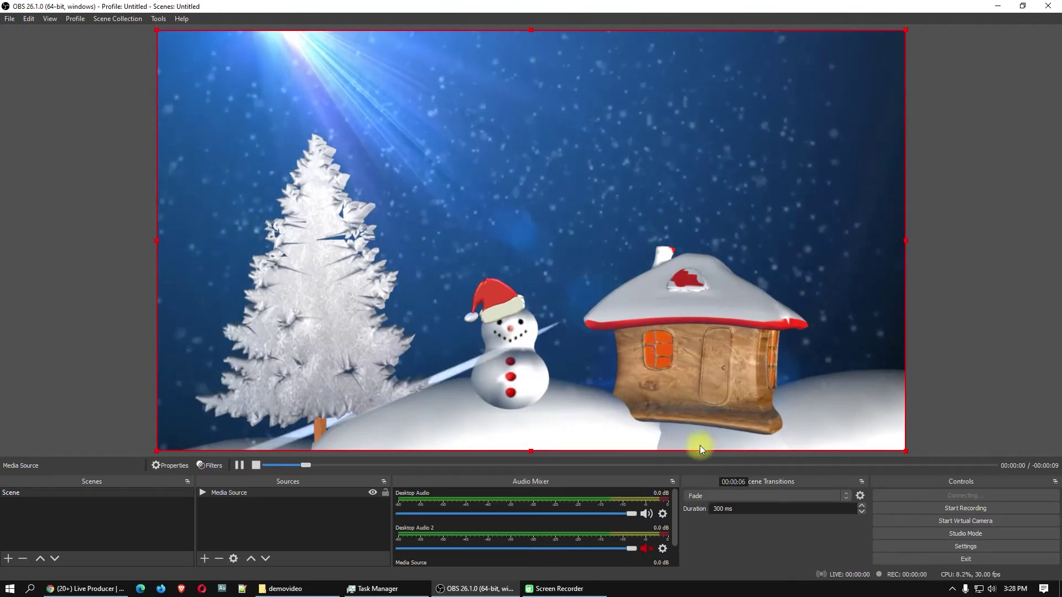
pyautogui.click(89, 588)
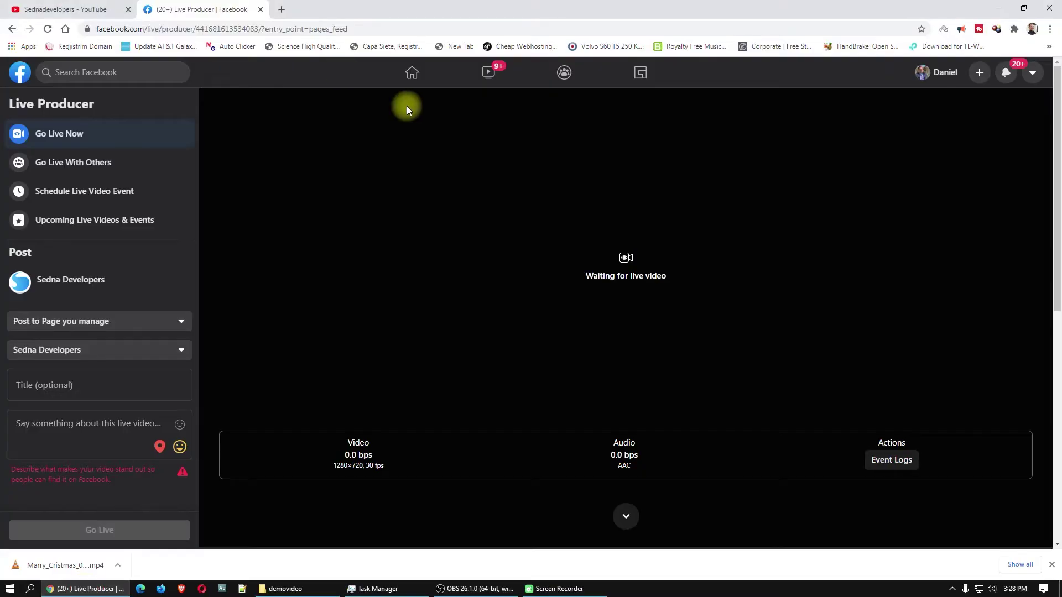
# - Check that the Christmas video shows in Live Producer's preview, then stop streaming in OBS
pyautogui.scroll(-5, 469, 299)
pyautogui.scroll(5, 470, 299)
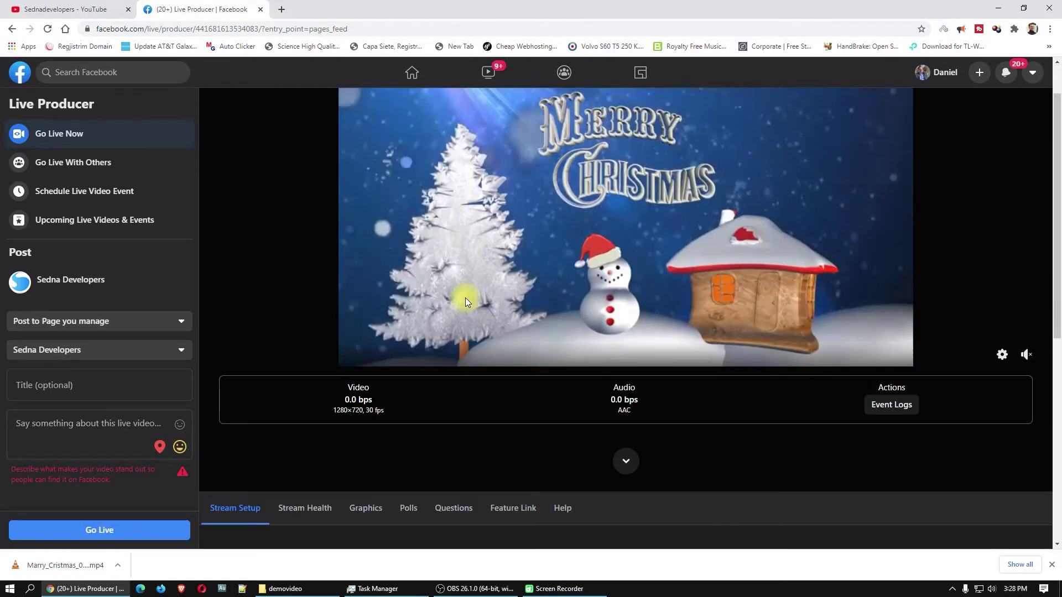
pyautogui.hotkey('alt', 'Tab')
pyautogui.click(934, 496)
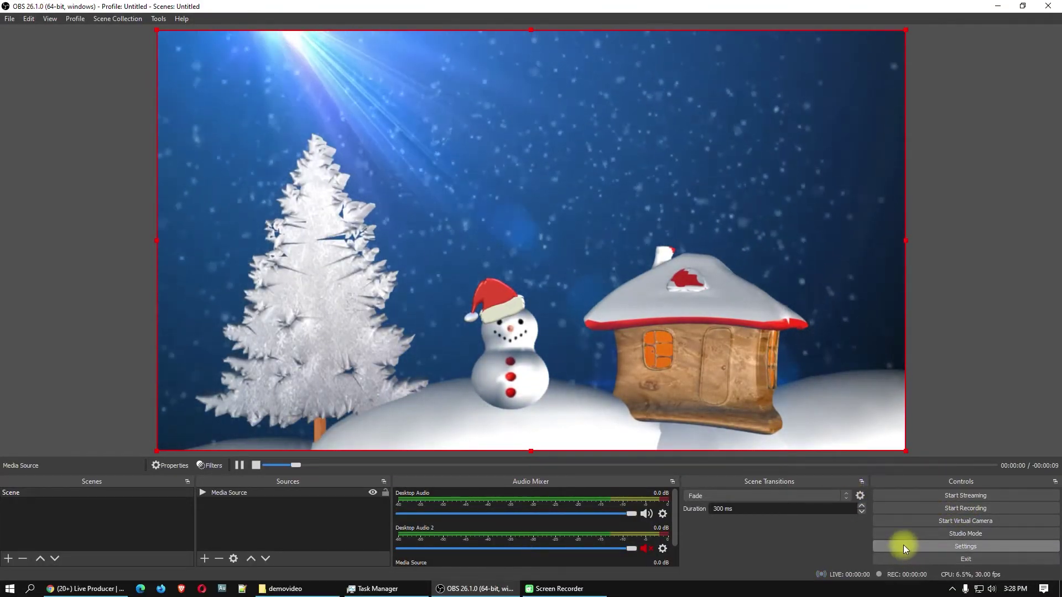
# - Open OBS Settings, then bring Chrome forward on the Sednadevelopers YouTube channel tab
pyautogui.click(903, 545)
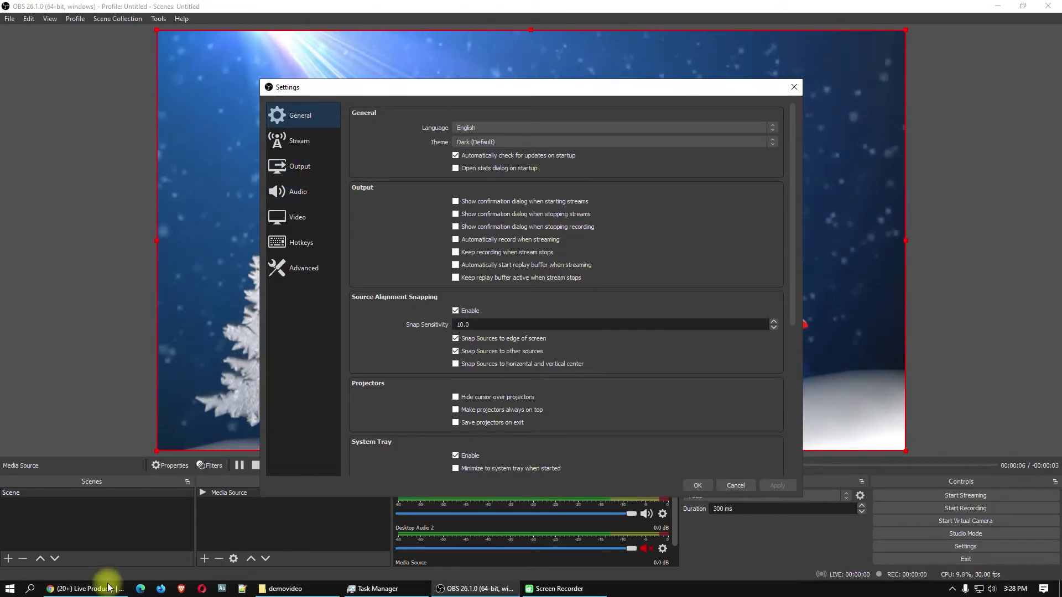
pyautogui.click(85, 588)
pyautogui.click(39, 15)
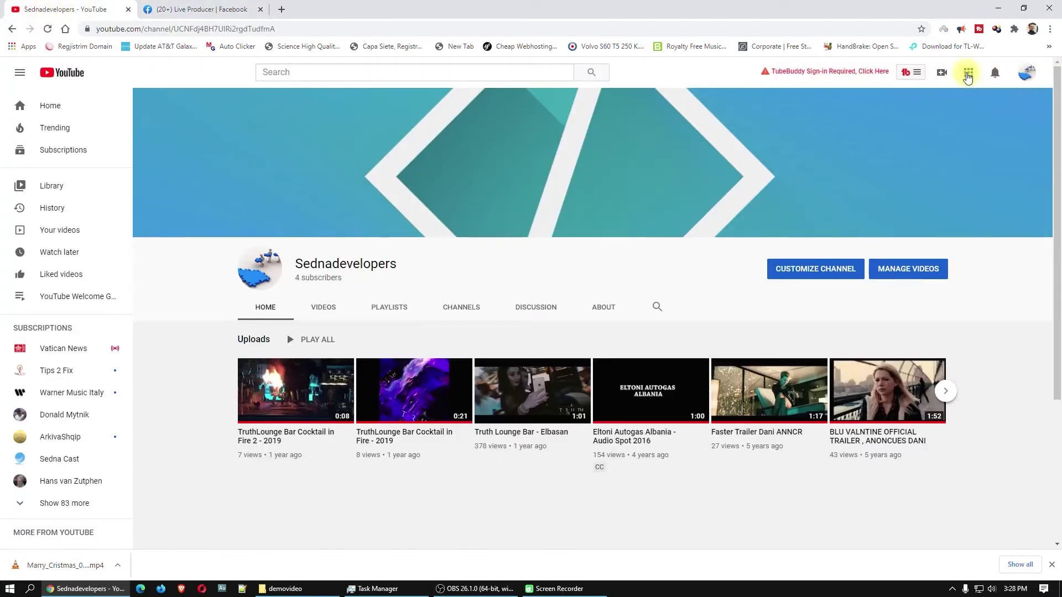
# - Start a new YouTube live stream via Create > Go live, closing the downloads bar
pyautogui.click(940, 75)
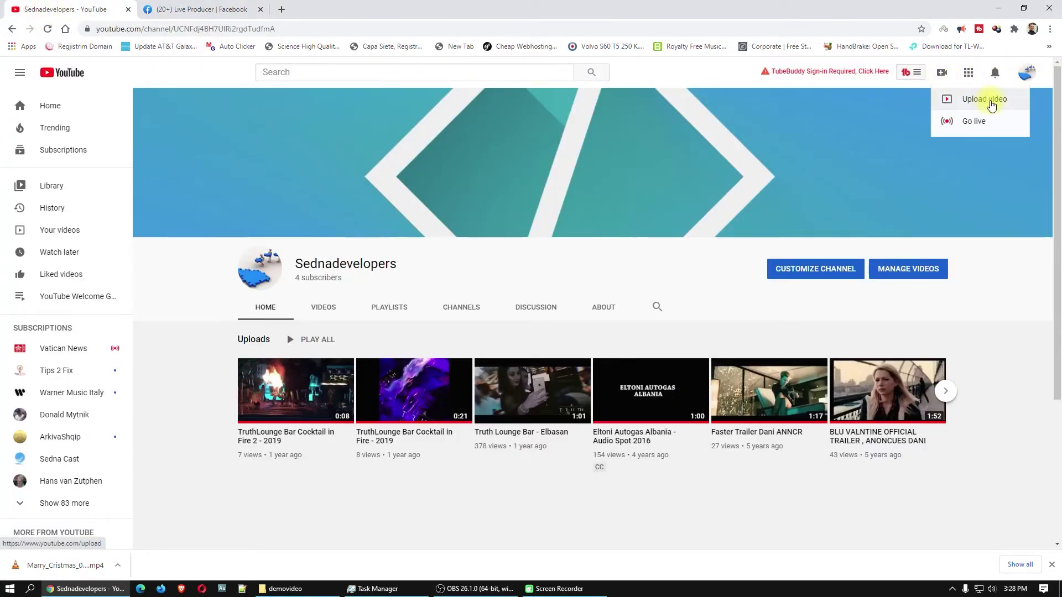
pyautogui.click(973, 121)
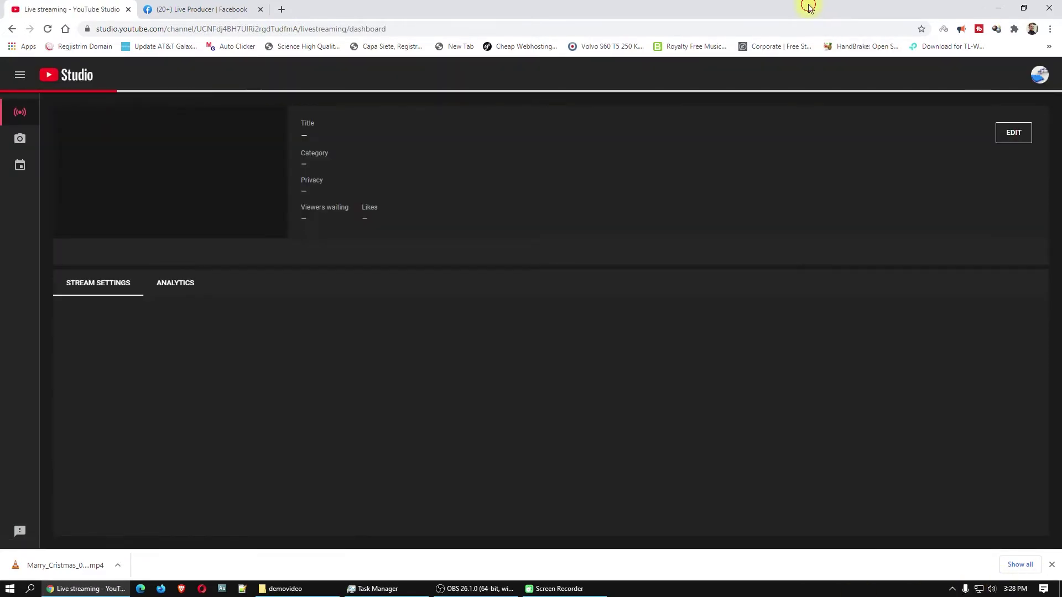
pyautogui.doubleClick(806, 8)
pyautogui.click(641, 418)
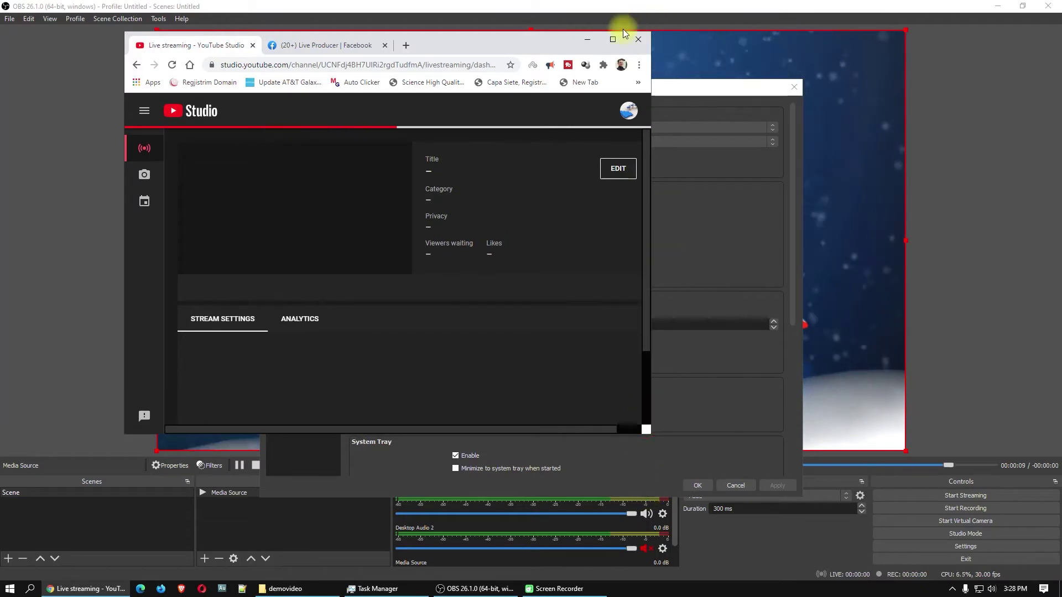
pyautogui.click(614, 40)
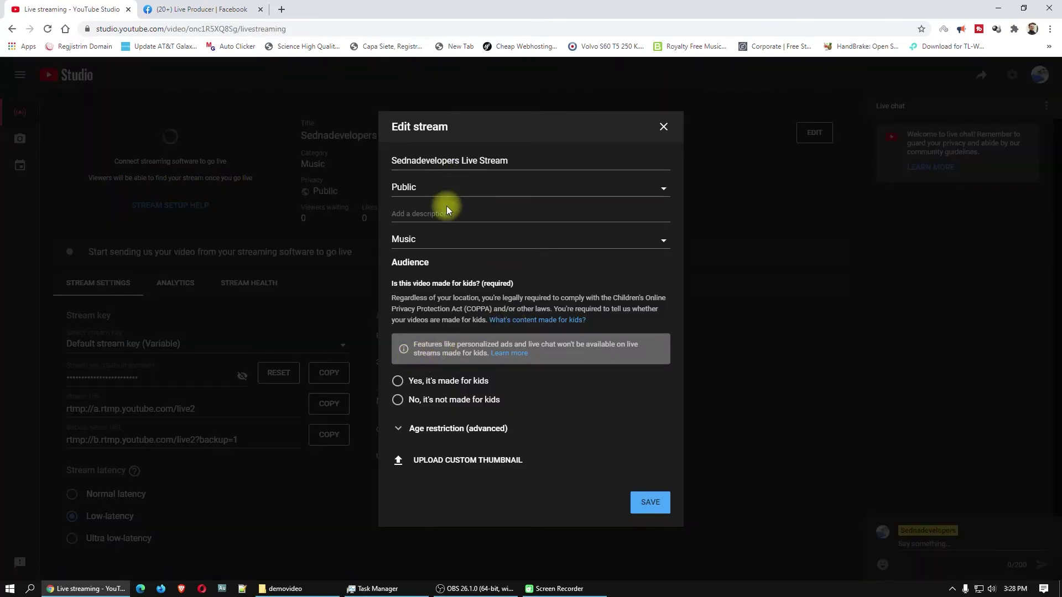
# - Mark the stream 'No, it's not made for kids', save it, and copy the stream URL
pyautogui.click(404, 402)
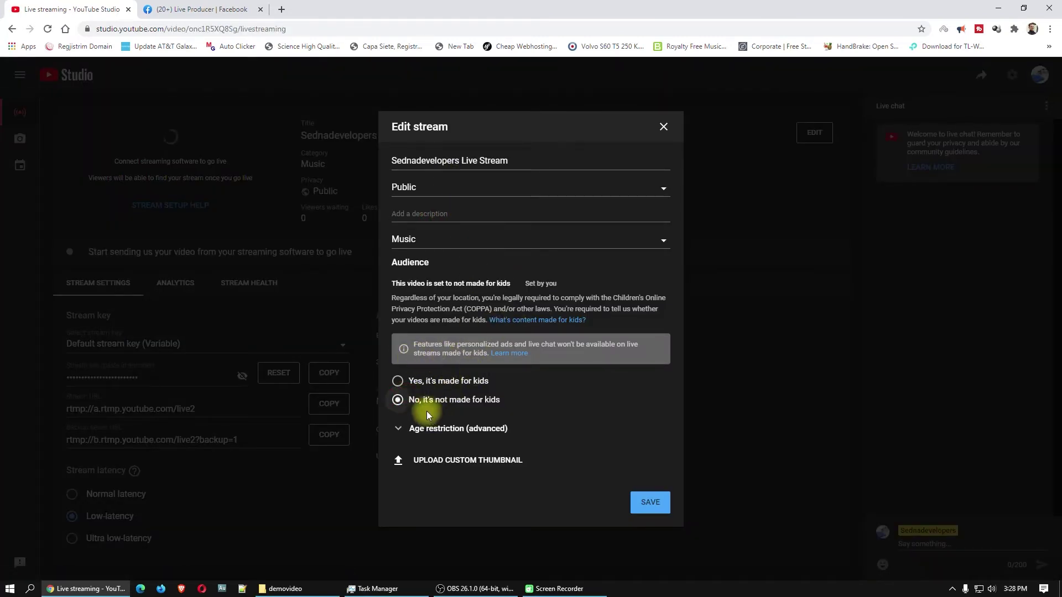
pyautogui.click(656, 506)
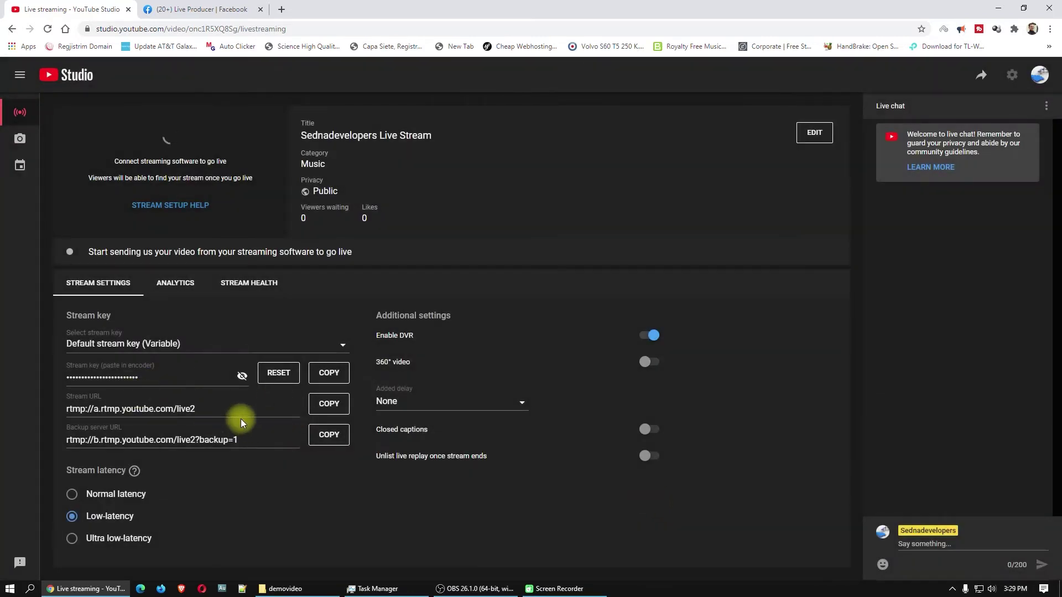
pyautogui.moveTo(212, 409); pyautogui.dragTo(68, 409)
pyautogui.click(58, 407)
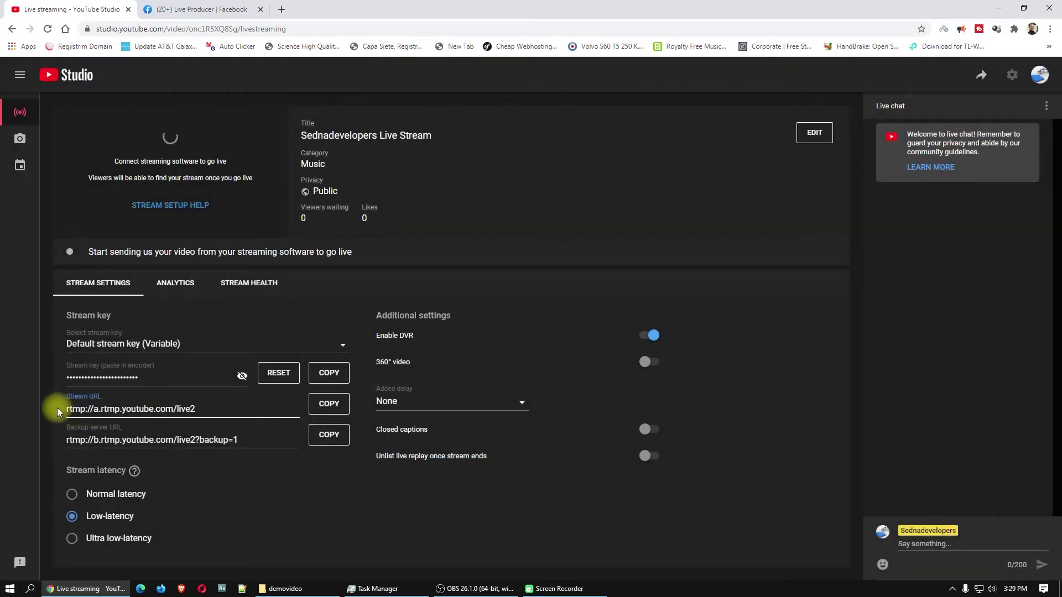
pyautogui.click(164, 376)
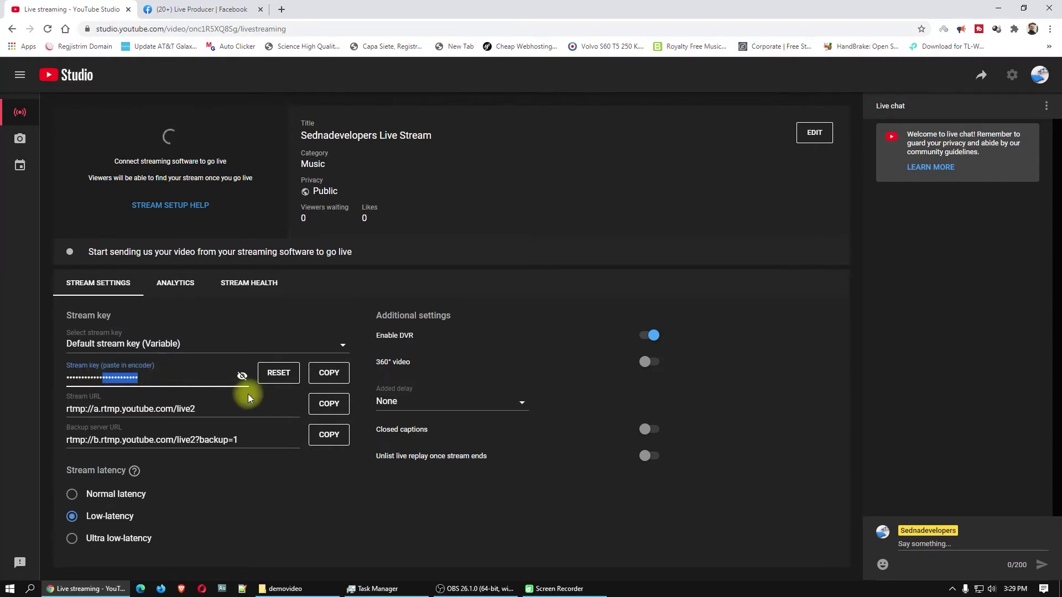
pyautogui.click(360, 499)
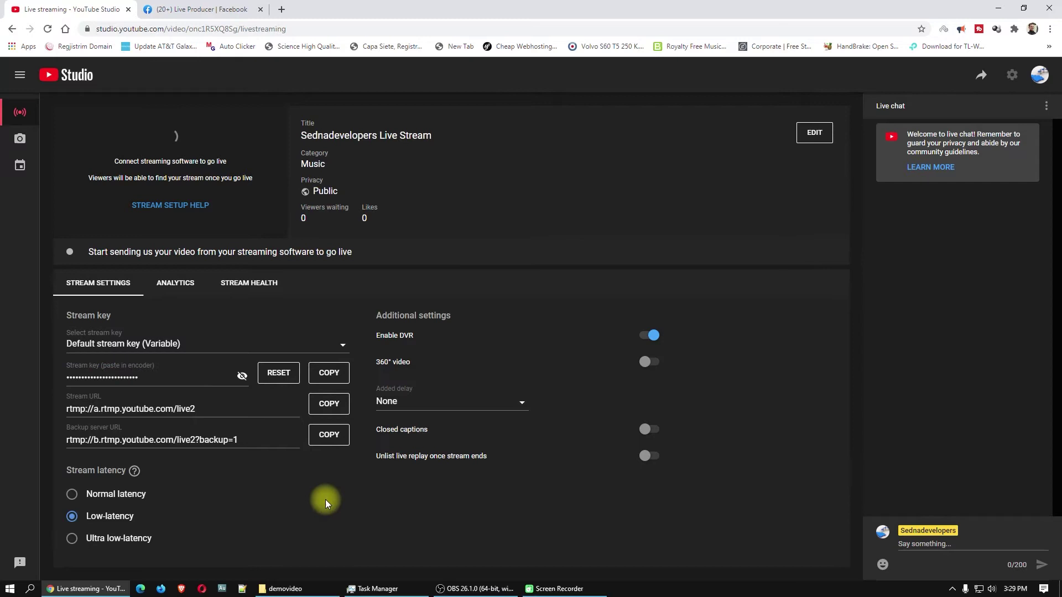
pyautogui.click(320, 414)
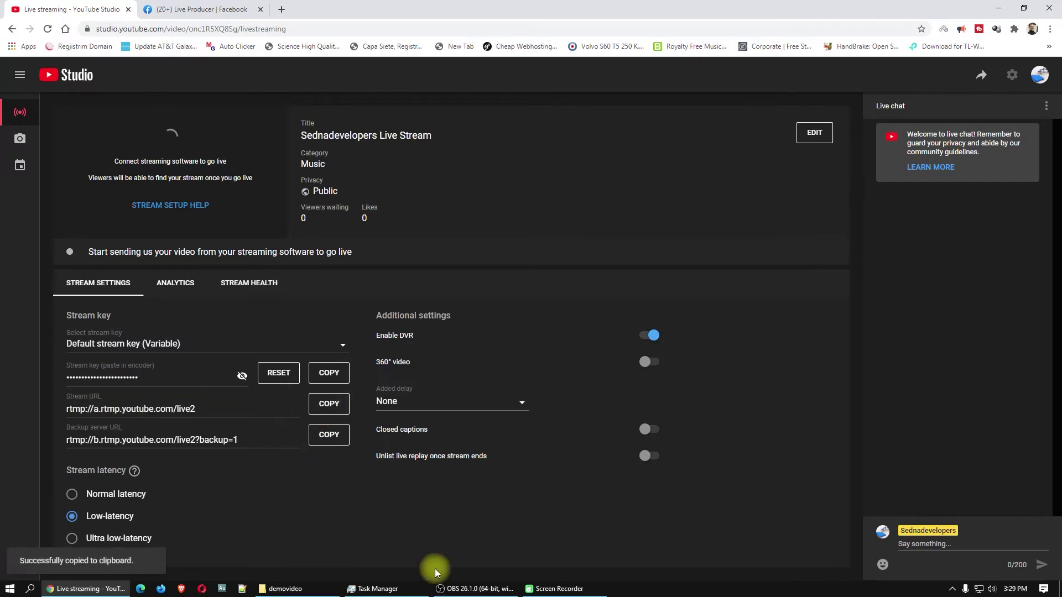
# - Open OBS Settings at Output > Recording, keeping the output mode on Advanced
pyautogui.click(470, 588)
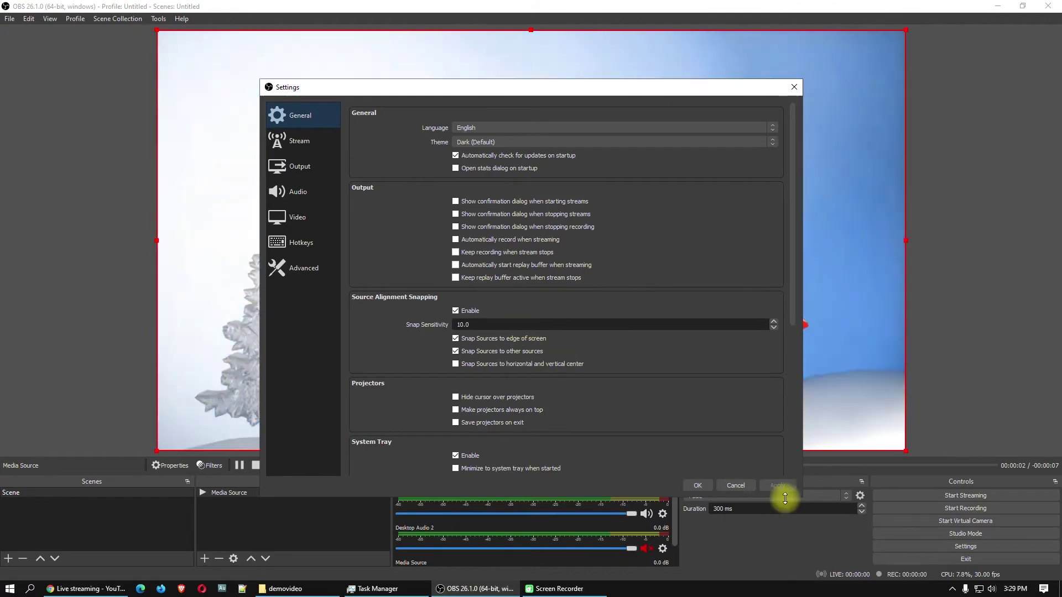
pyautogui.press('Escape')
pyautogui.click(920, 545)
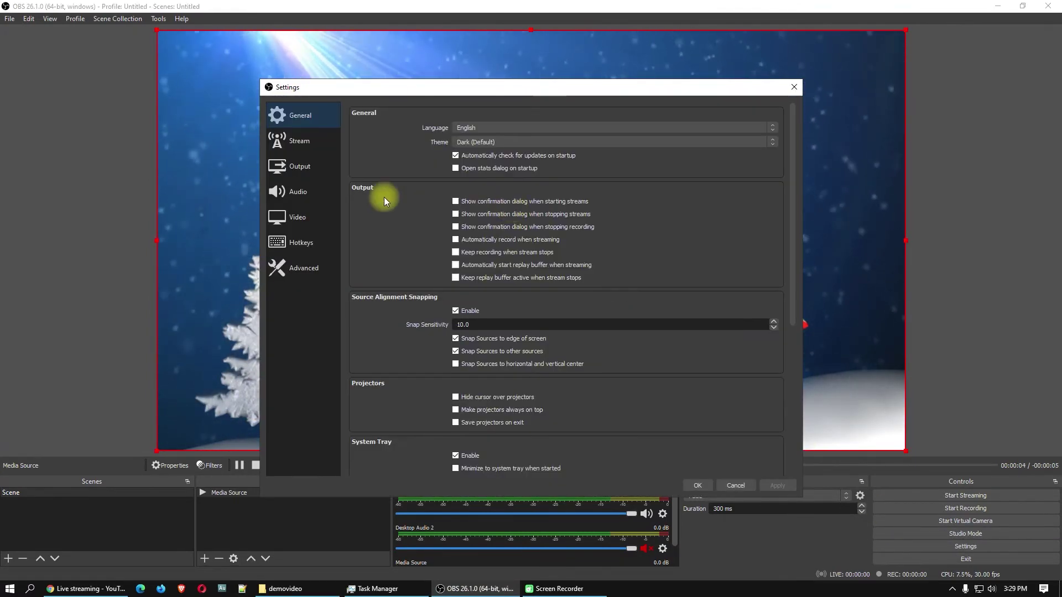
pyautogui.click(298, 168)
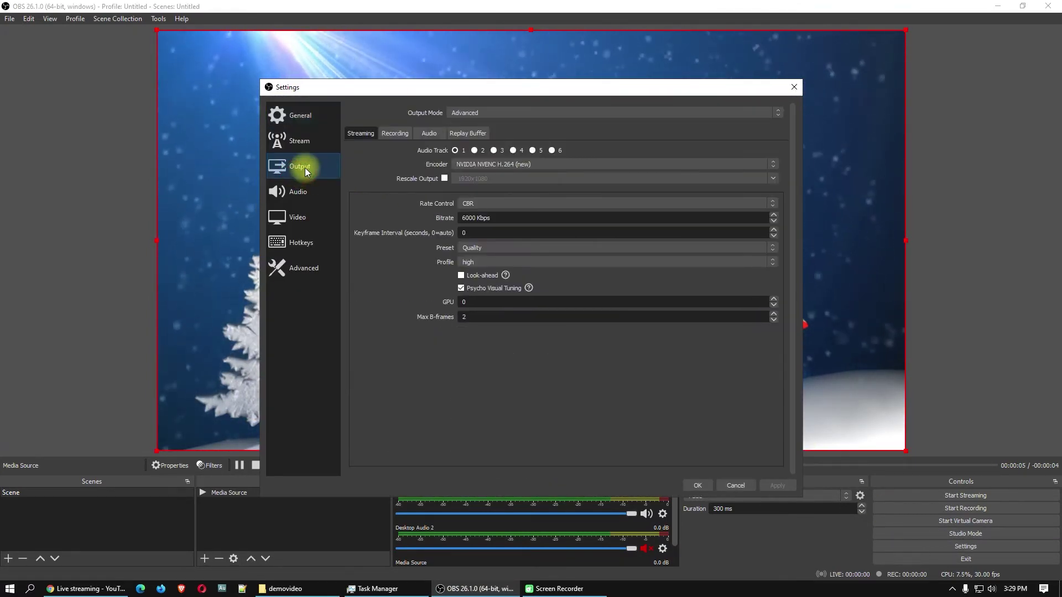
pyautogui.click(479, 113)
pyautogui.click(463, 113)
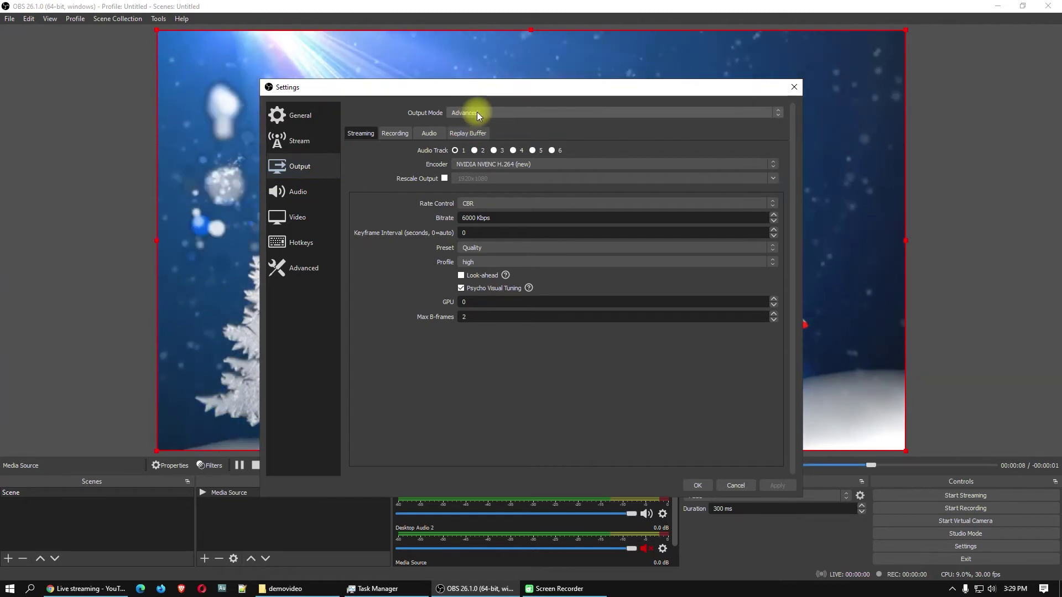
pyautogui.click(390, 134)
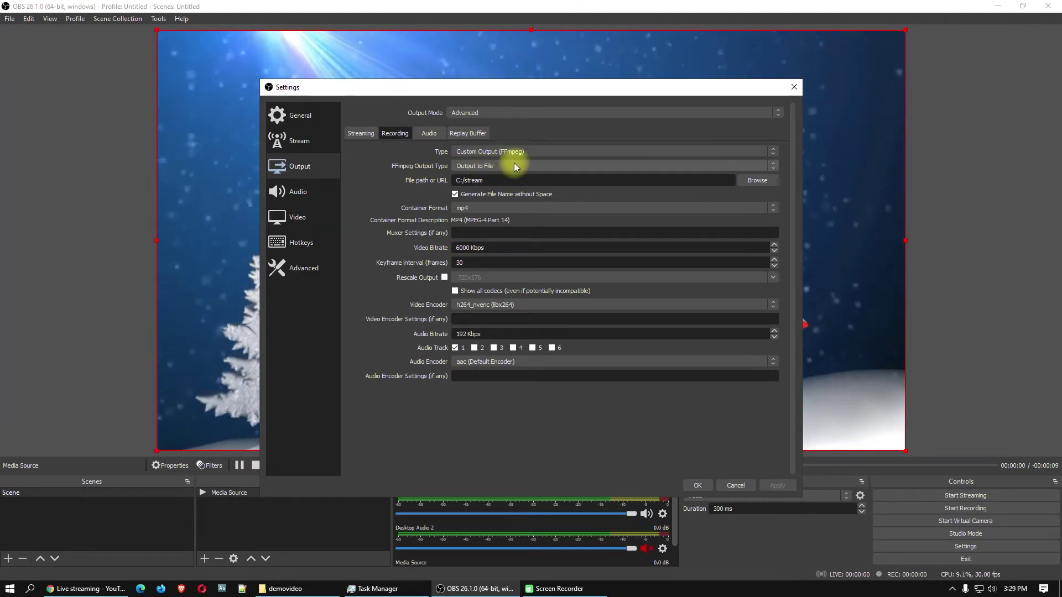
# - Set FFmpeg Output Type to Output to URL and paste rtmp://a.rtmp.youtube.com/live2/
pyautogui.click(504, 166)
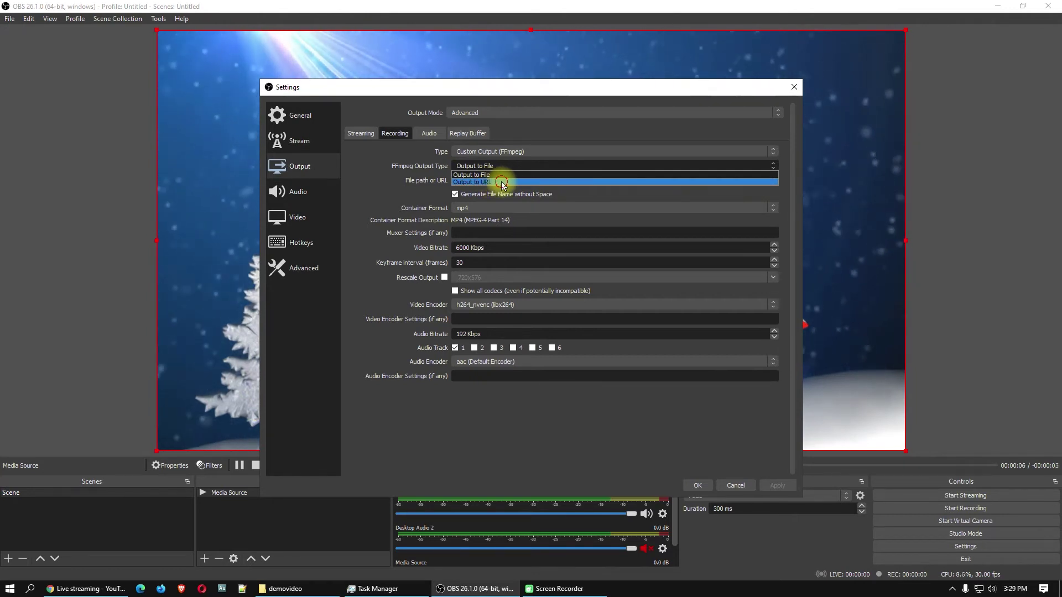
pyautogui.click(501, 181)
pyautogui.rightClick(482, 183)
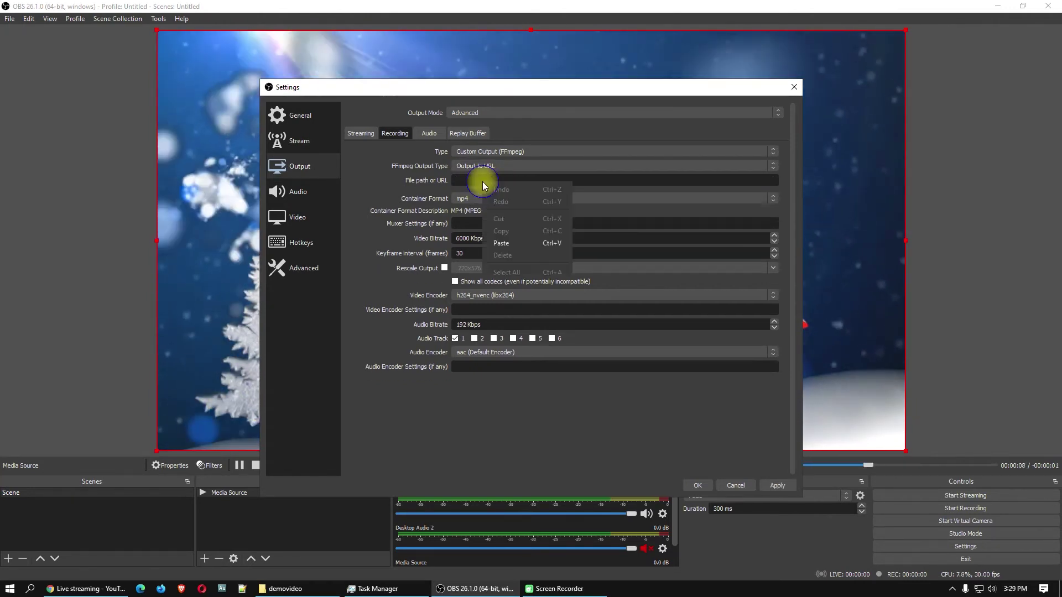
pyautogui.click(518, 242)
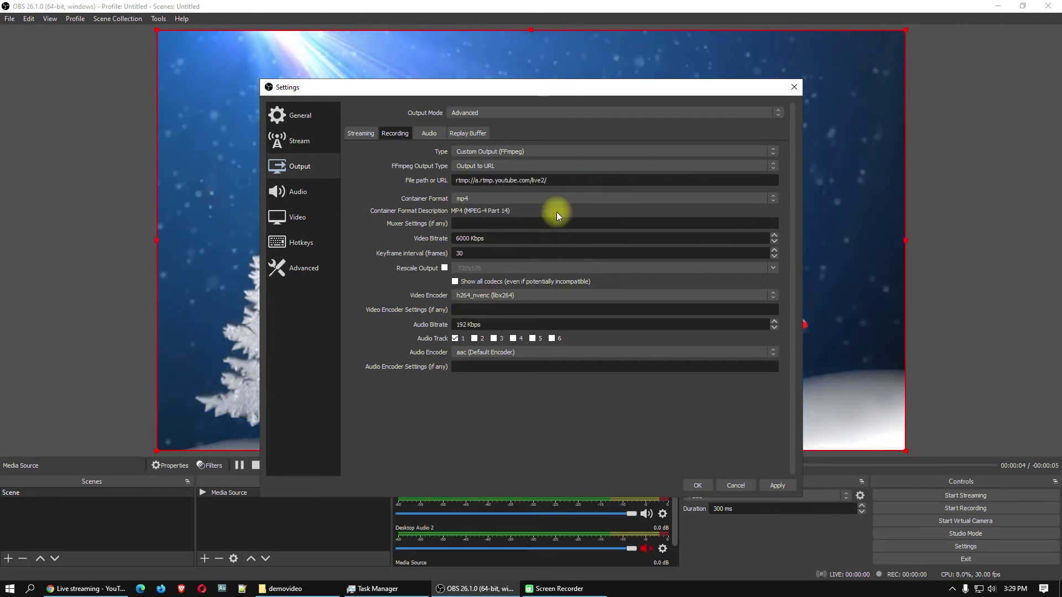
# - Copy the stream key from YouTube Studio and return to OBS
pyautogui.click(85, 589)
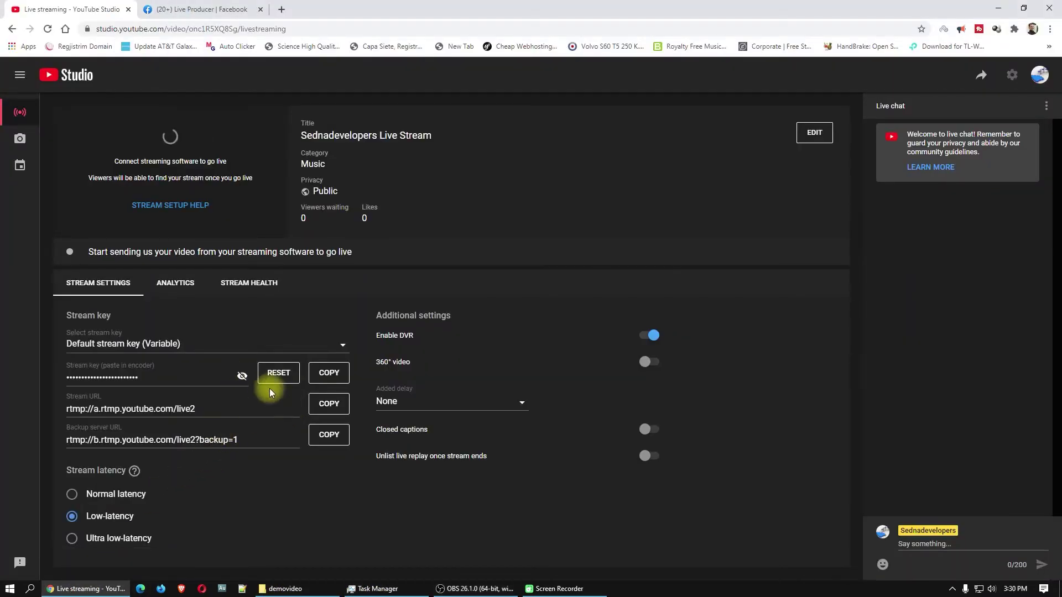
pyautogui.click(329, 374)
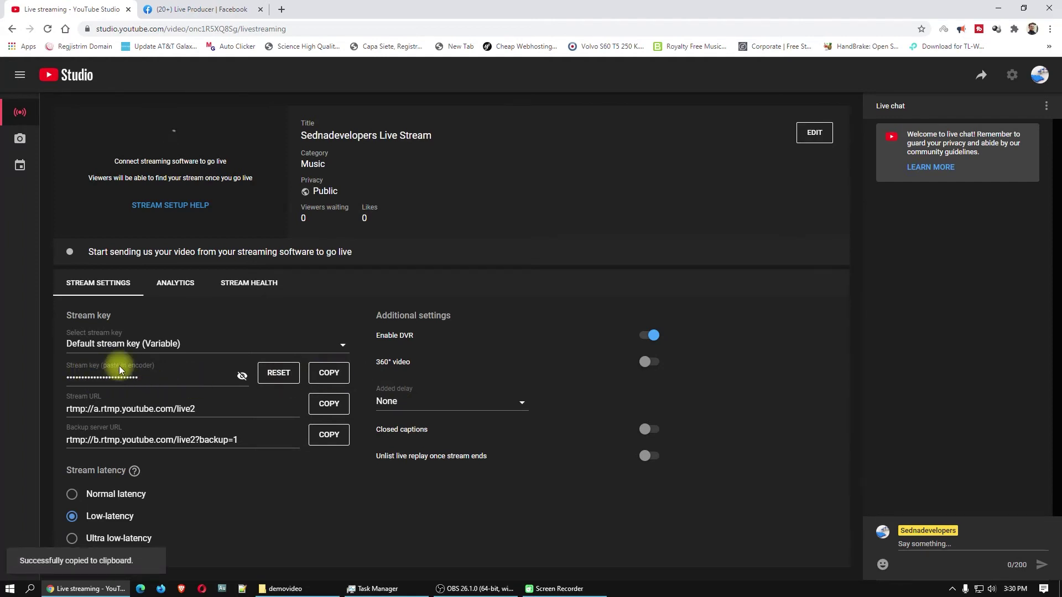
pyautogui.click(91, 590)
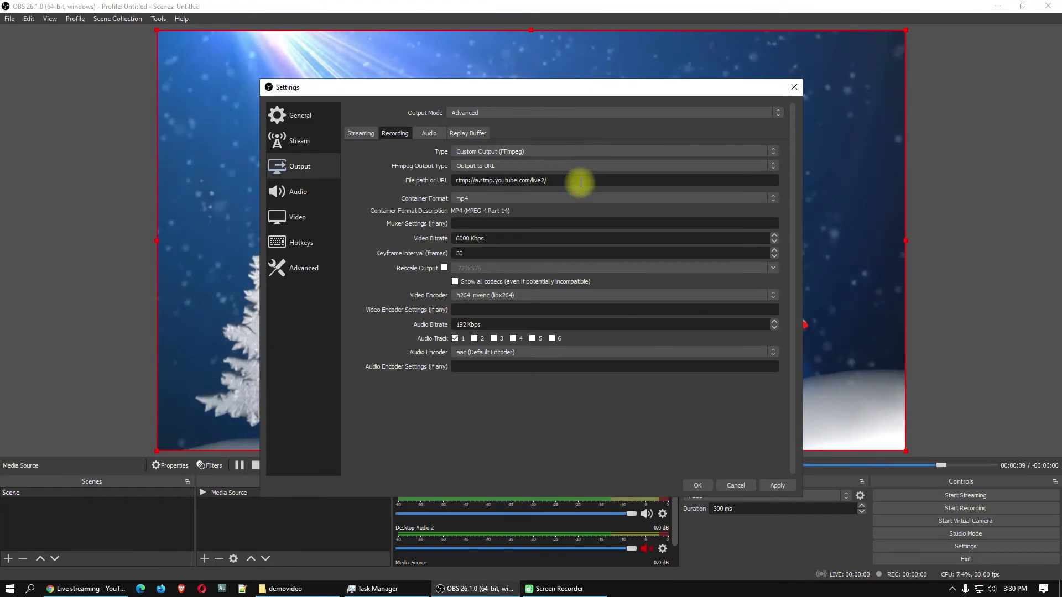
# - Paste the YouTube stream key after live2/ in the URL field and apply
pyautogui.rightClick(579, 183)
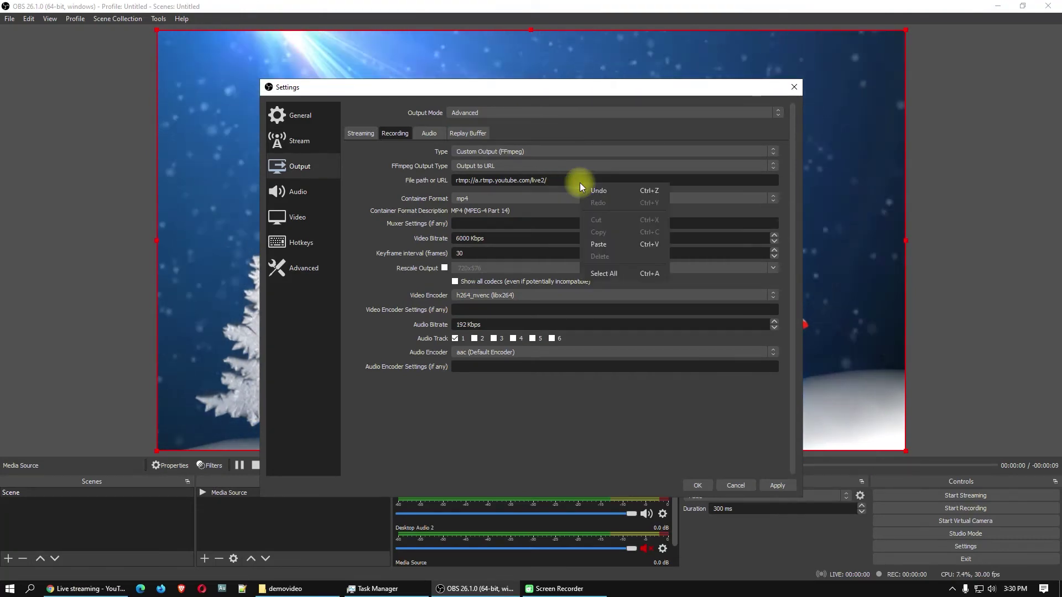
pyautogui.click(612, 245)
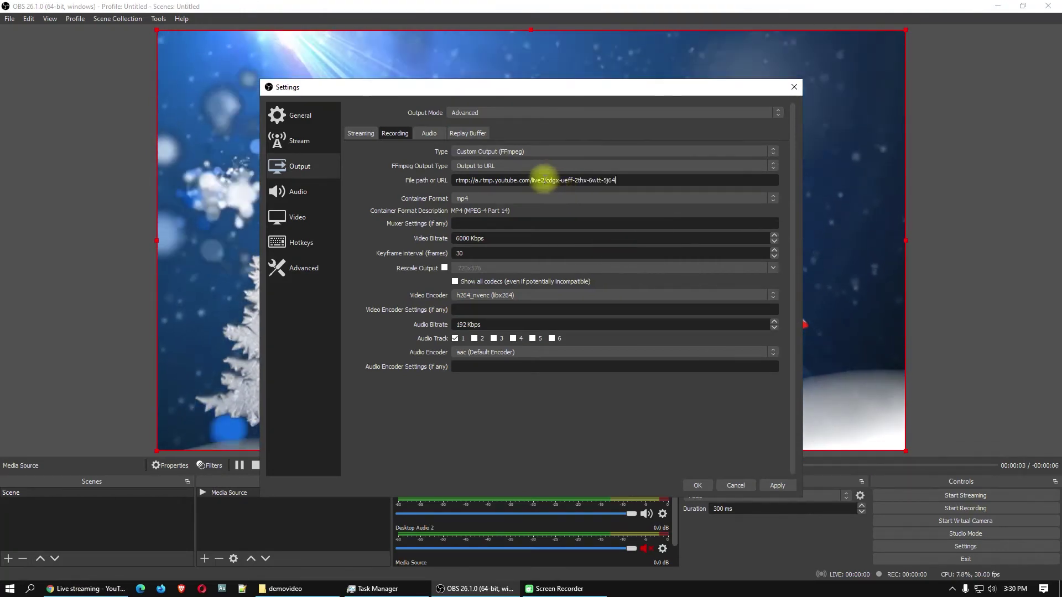
pyautogui.moveTo(547, 179); pyautogui.dragTo(647, 187)
pyautogui.moveTo(555, 186); pyautogui.dragTo(629, 180)
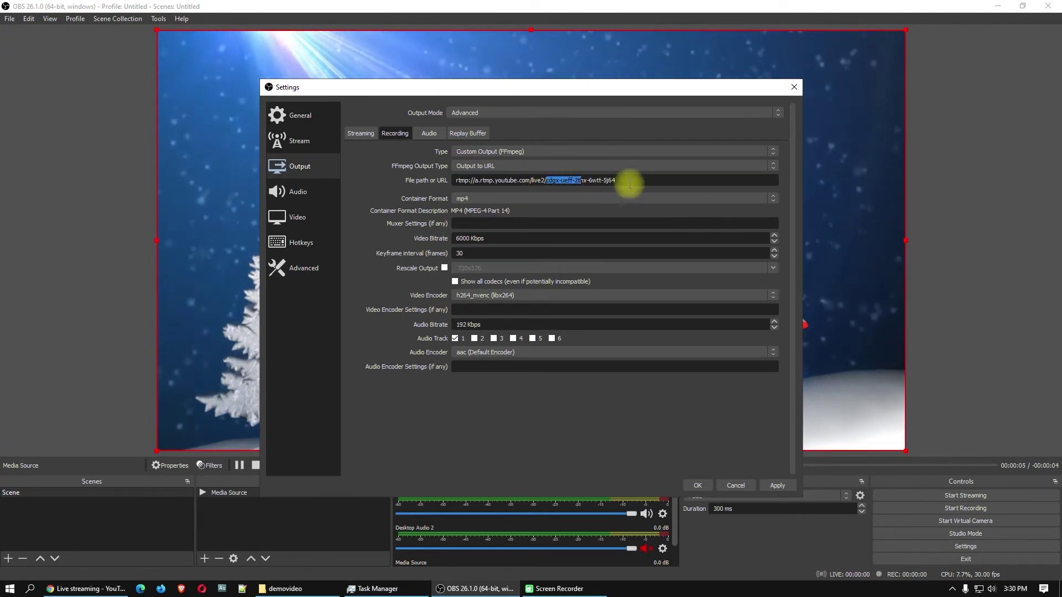
pyautogui.click(643, 182)
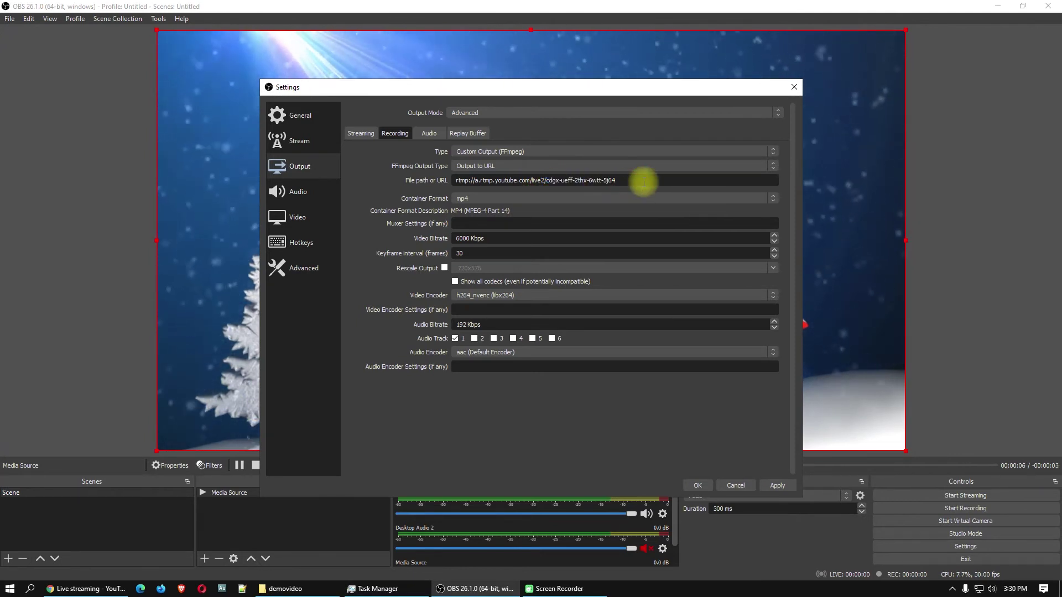
pyautogui.click(779, 488)
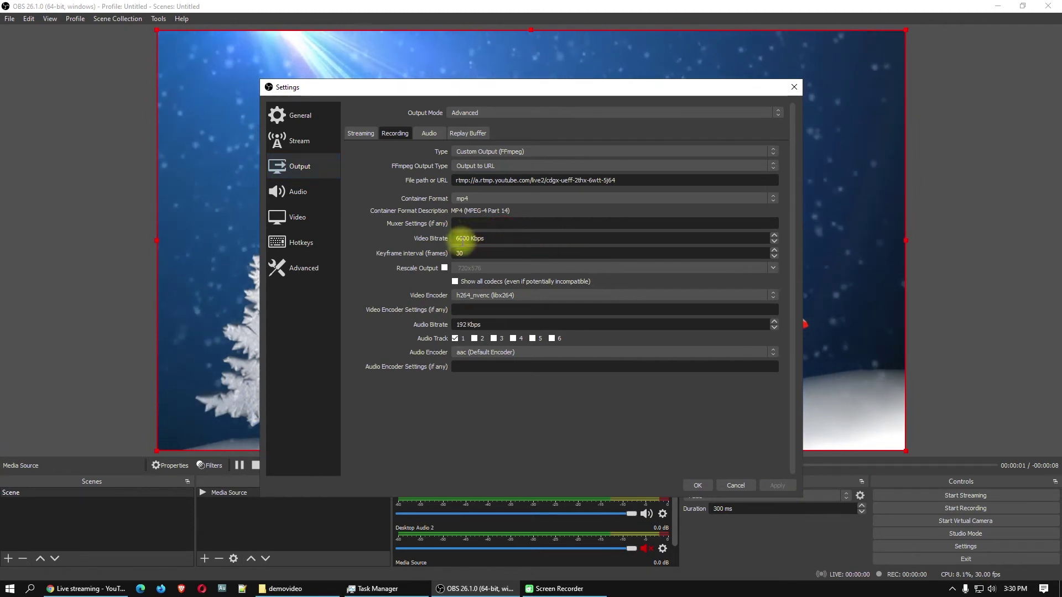
# - Check the 6000 Kbps video bitrate and keyframe interval 30
pyautogui.moveTo(461, 238); pyautogui.dragTo(441, 243)
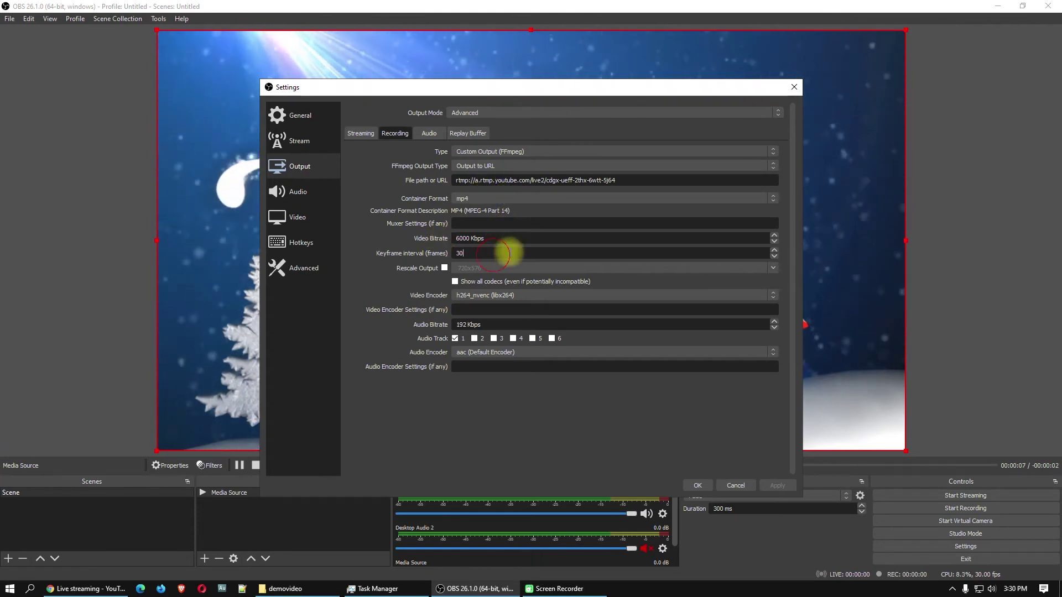
pyautogui.doubleClick(467, 253)
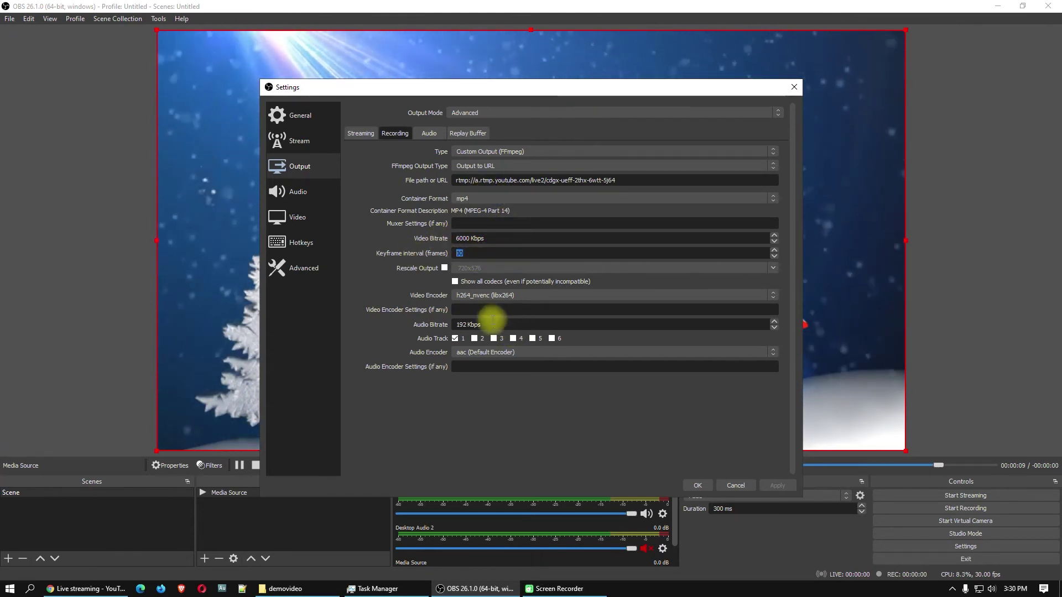
pyautogui.click(492, 199)
# - Keep mp4 as the FFmpeg container format
pyautogui.click(469, 200)
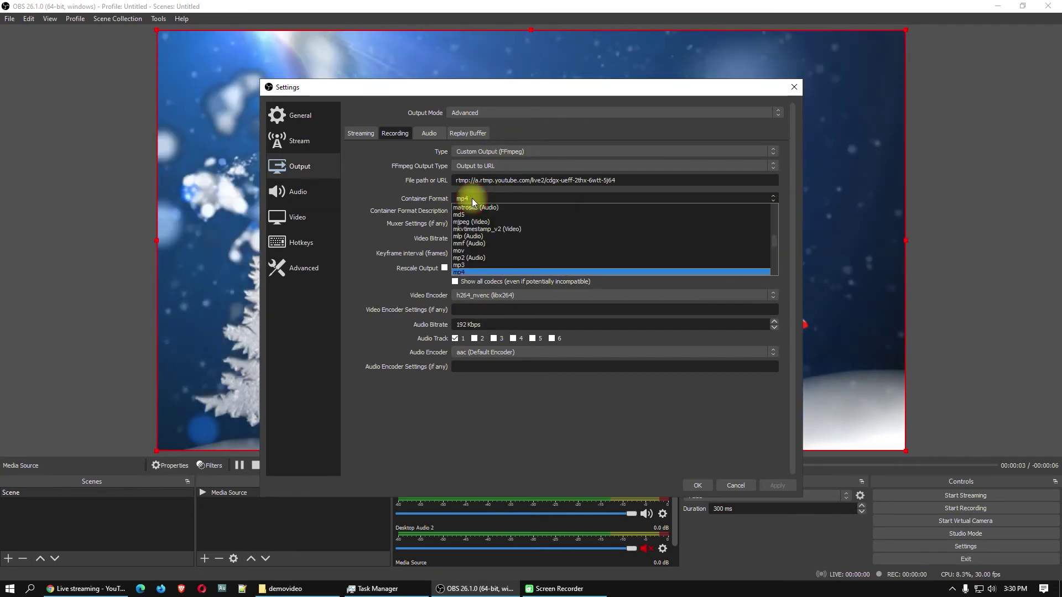
pyautogui.click(472, 198)
pyautogui.click(462, 272)
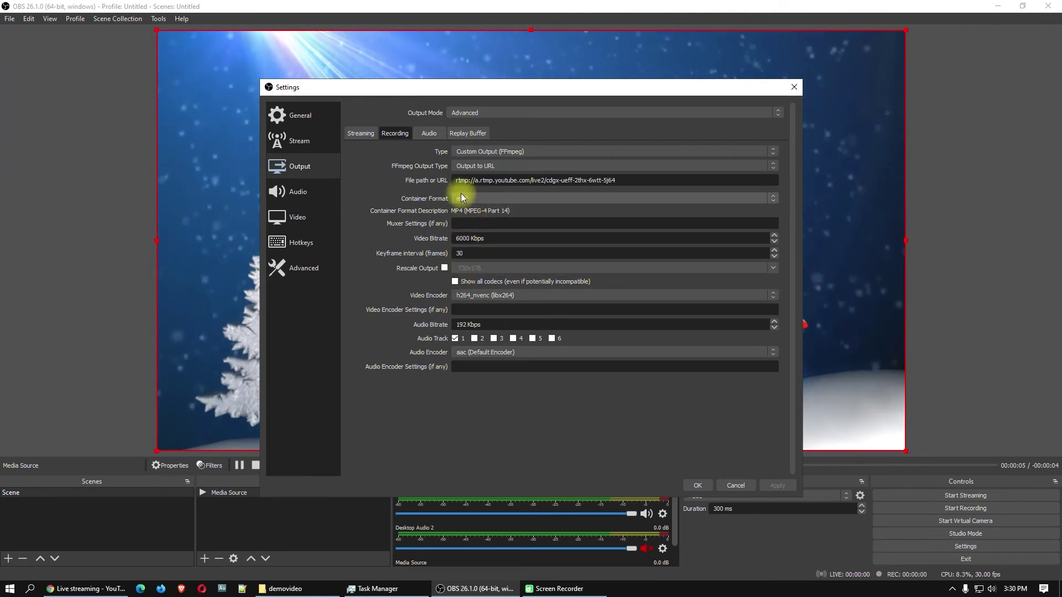
# - Set the video encoder back to h264_nvenc after trying libx264 options, then apply and close Settings
pyautogui.click(486, 295)
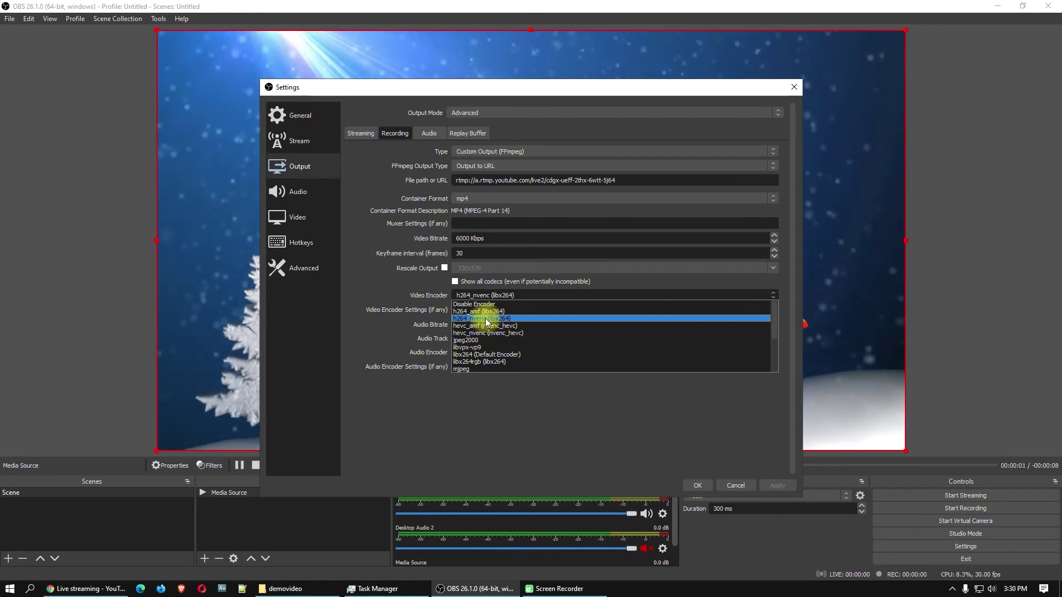
pyautogui.scroll(-1, 485, 317)
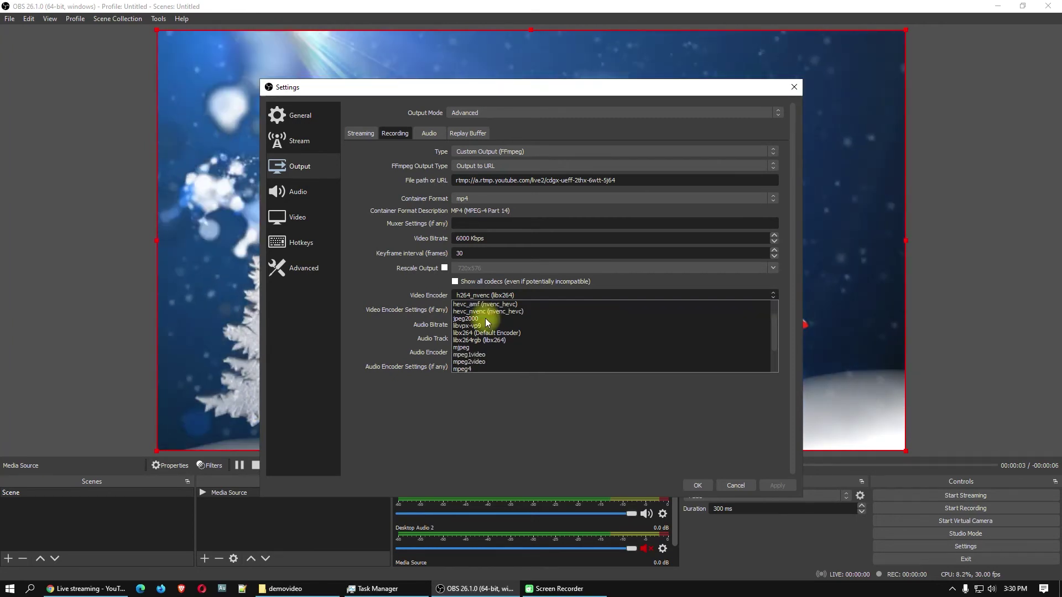
pyautogui.scroll(-1, 519, 322)
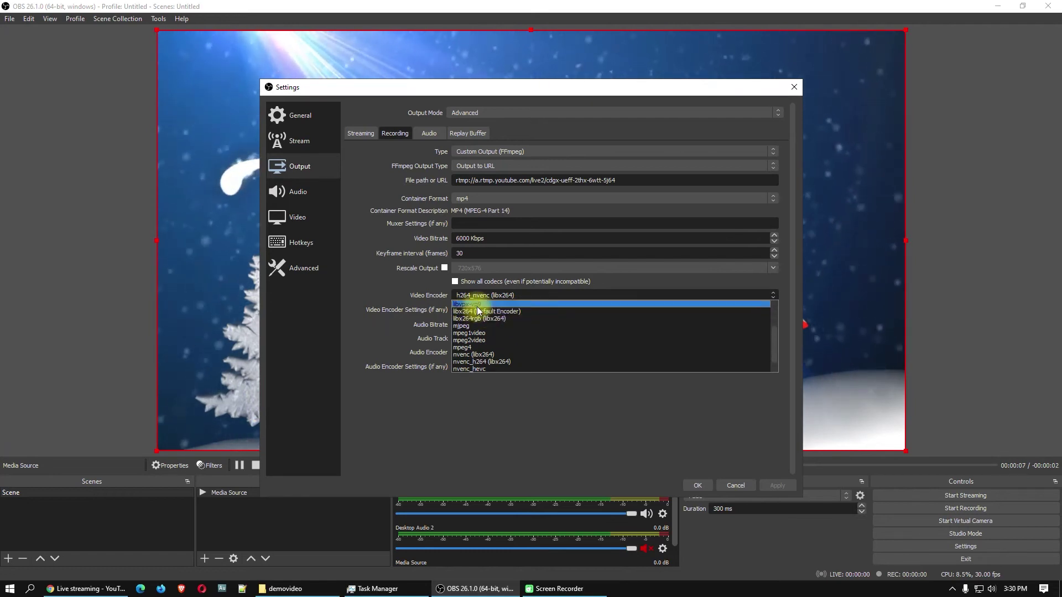
pyautogui.click(461, 319)
pyautogui.click(501, 295)
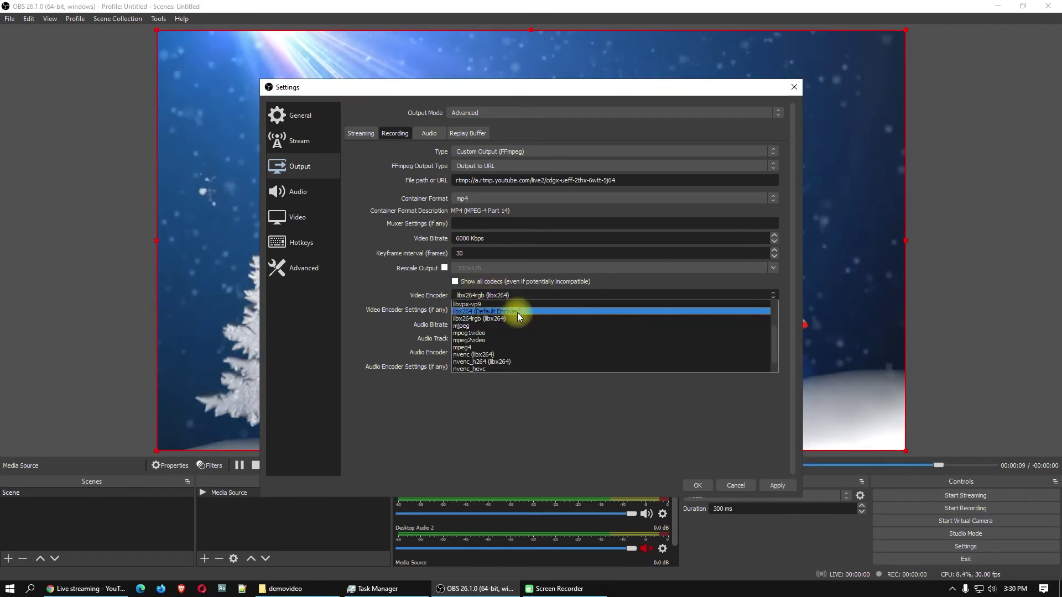
pyautogui.click(516, 311)
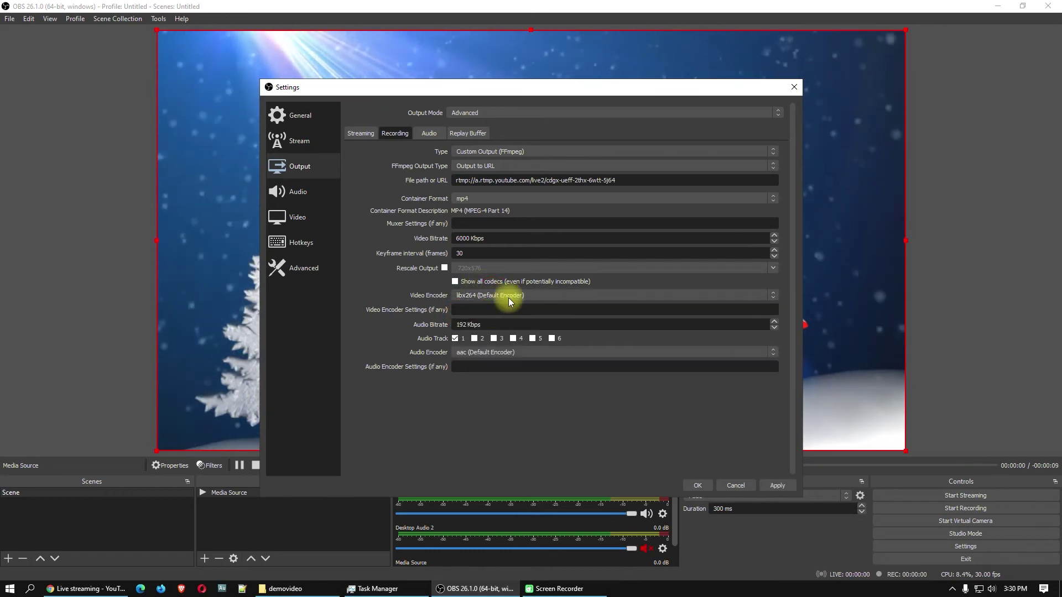
pyautogui.click(473, 297)
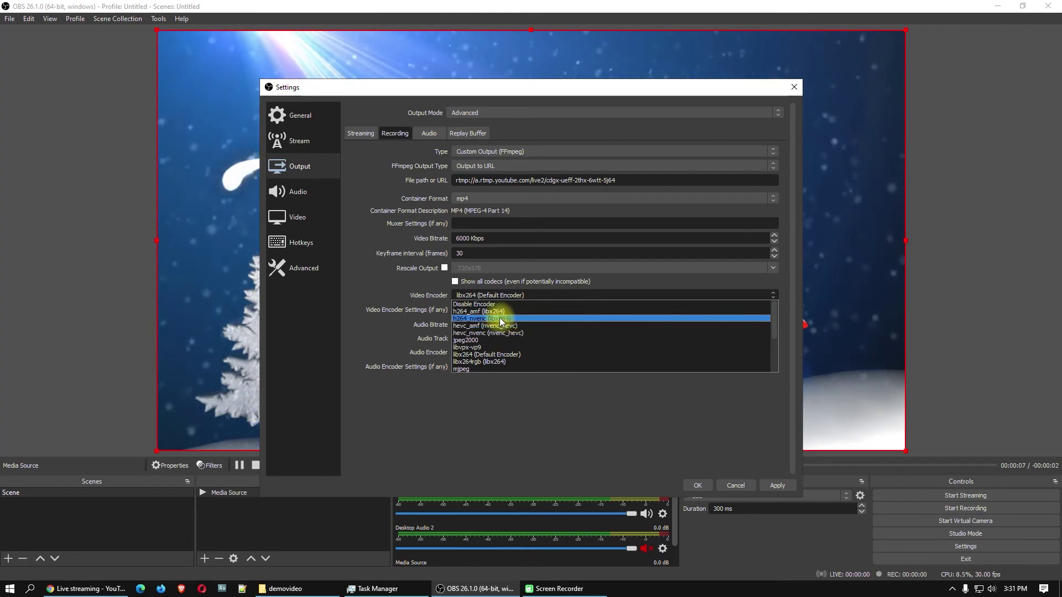
pyautogui.click(511, 318)
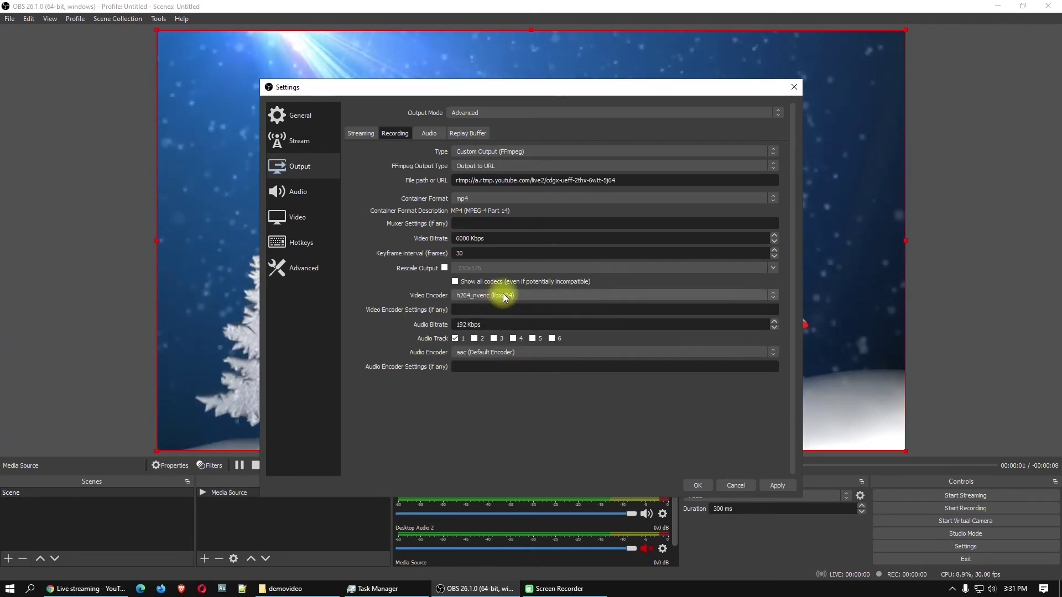
pyautogui.click(778, 483)
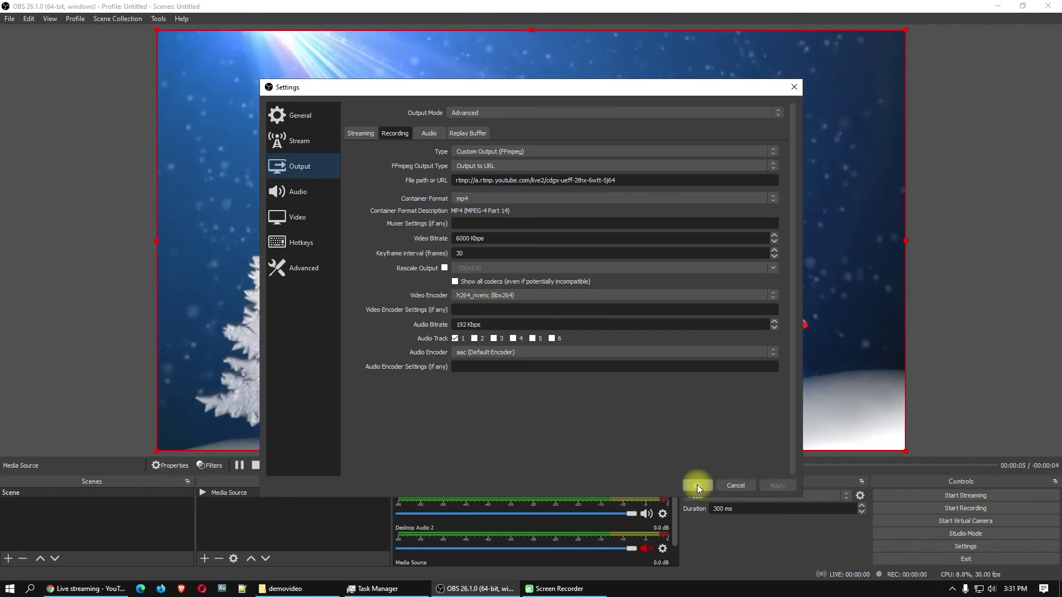
pyautogui.click(696, 484)
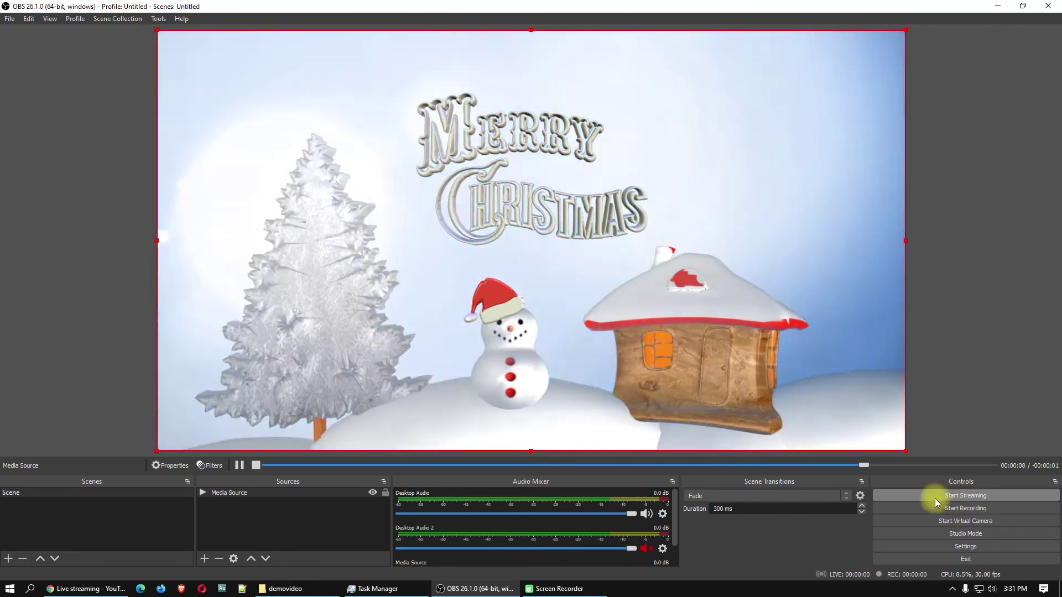
# - Start streaming to Facebook and start the FFmpeg recording to YouTube, then bring up YouTube Studio
pyautogui.click(931, 497)
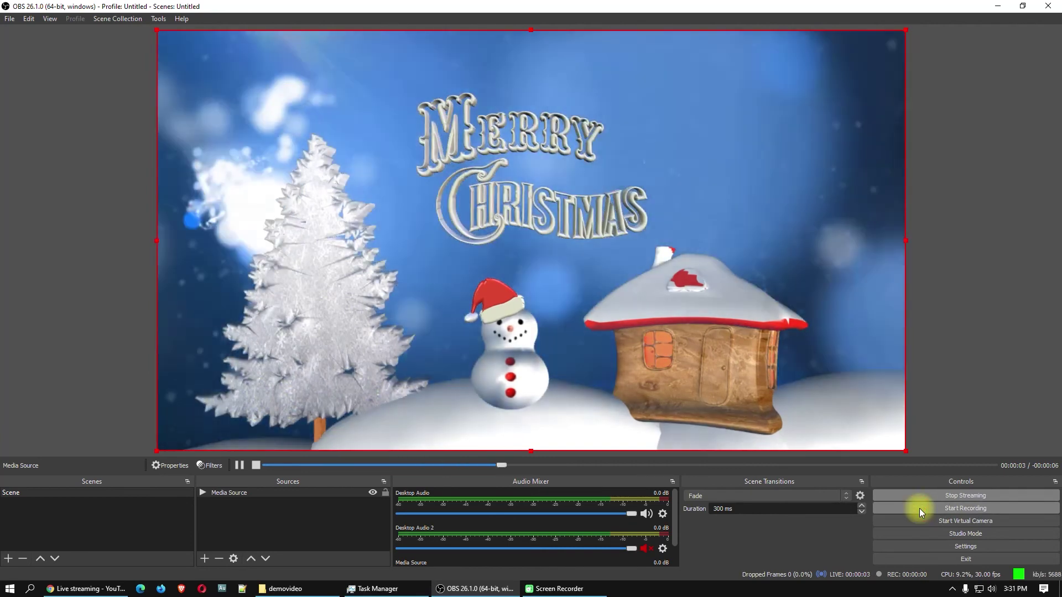
pyautogui.click(919, 509)
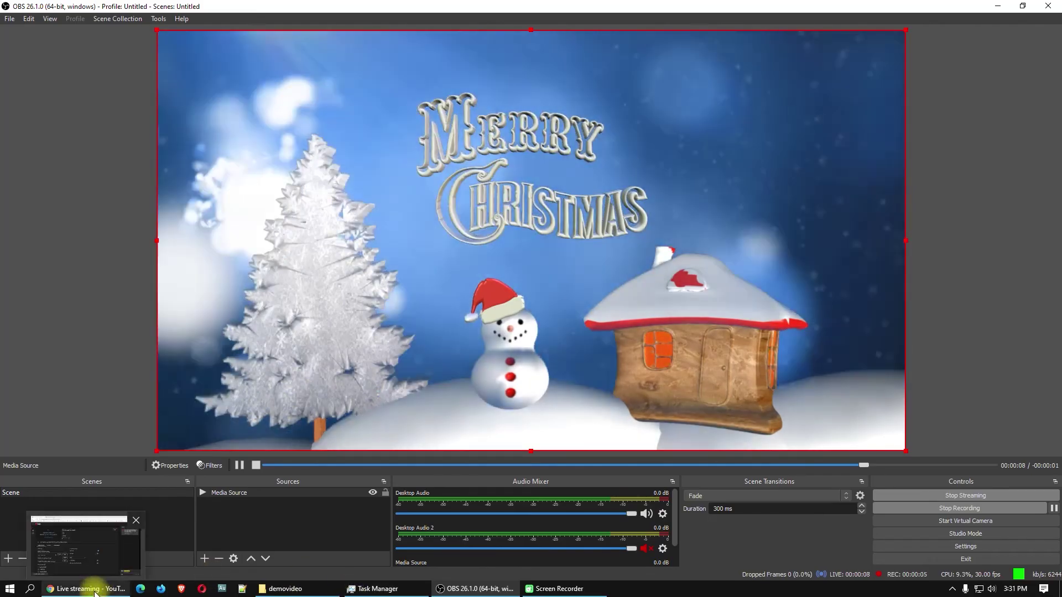
pyautogui.click(93, 589)
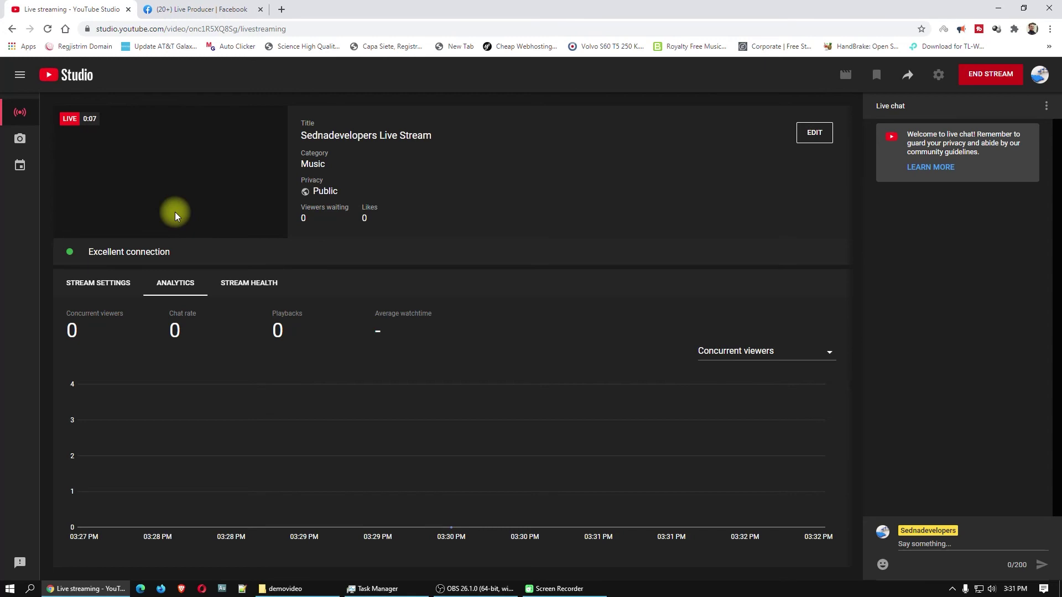
# - Show YouTube Studio's STREAM SETTINGS, then flip between YouTube Studio and Facebook Live Producer to check both streams
pyautogui.click(98, 282)
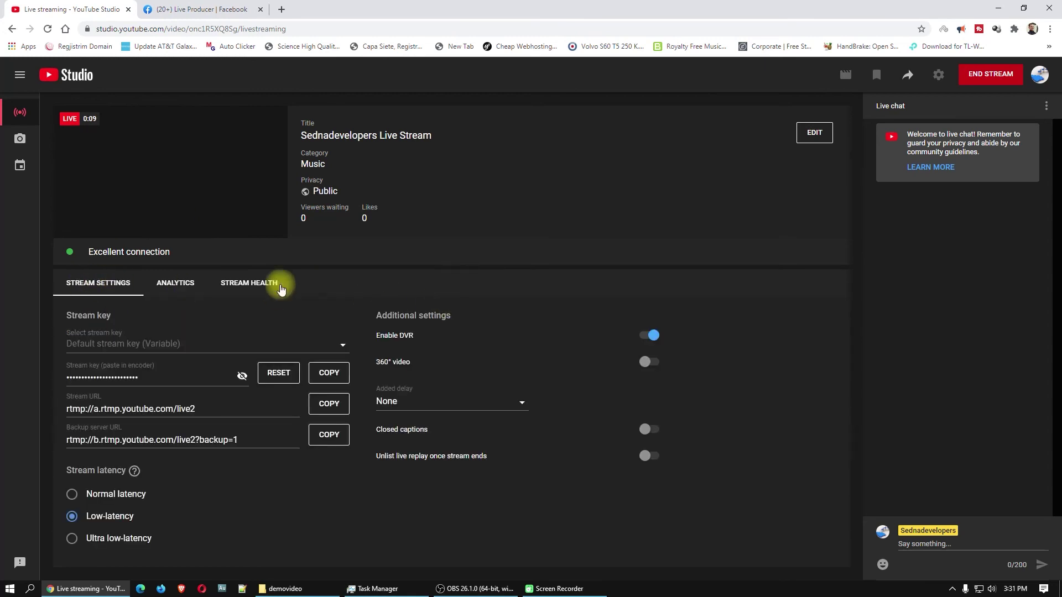
pyautogui.click(195, 13)
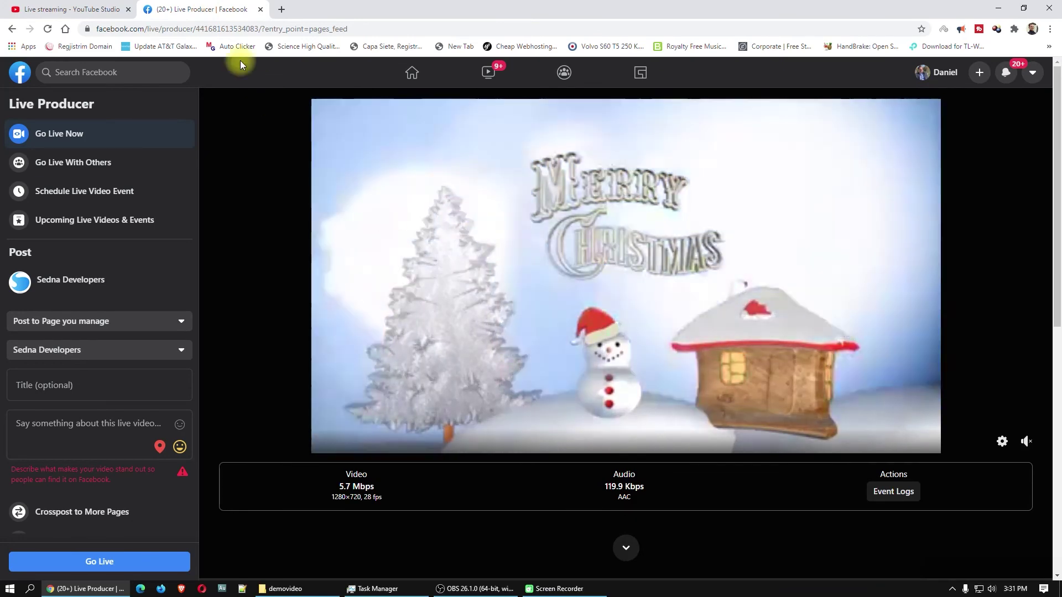
pyautogui.click(57, 12)
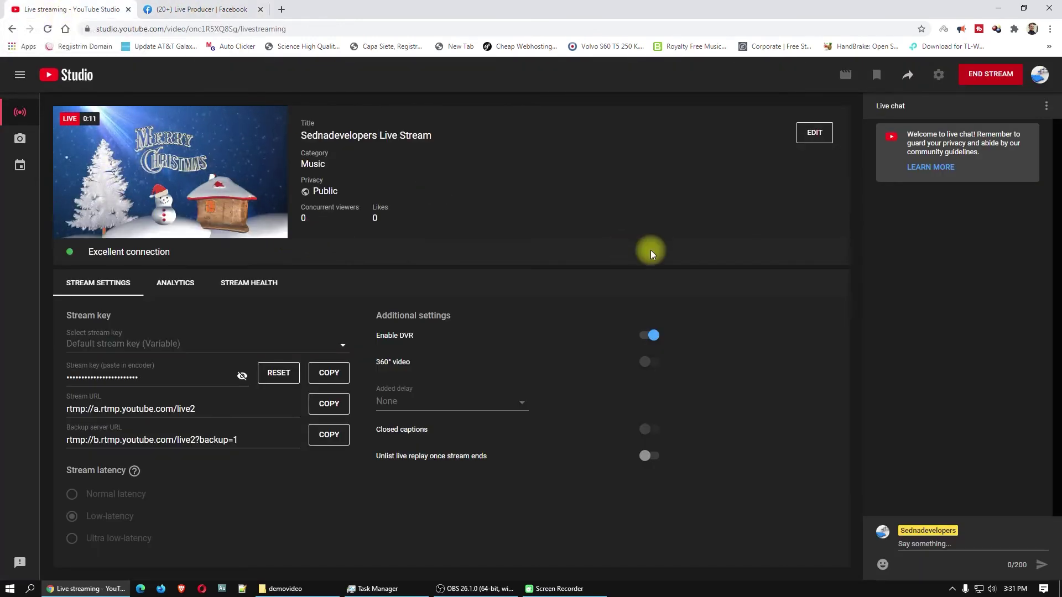
pyautogui.click(176, 13)
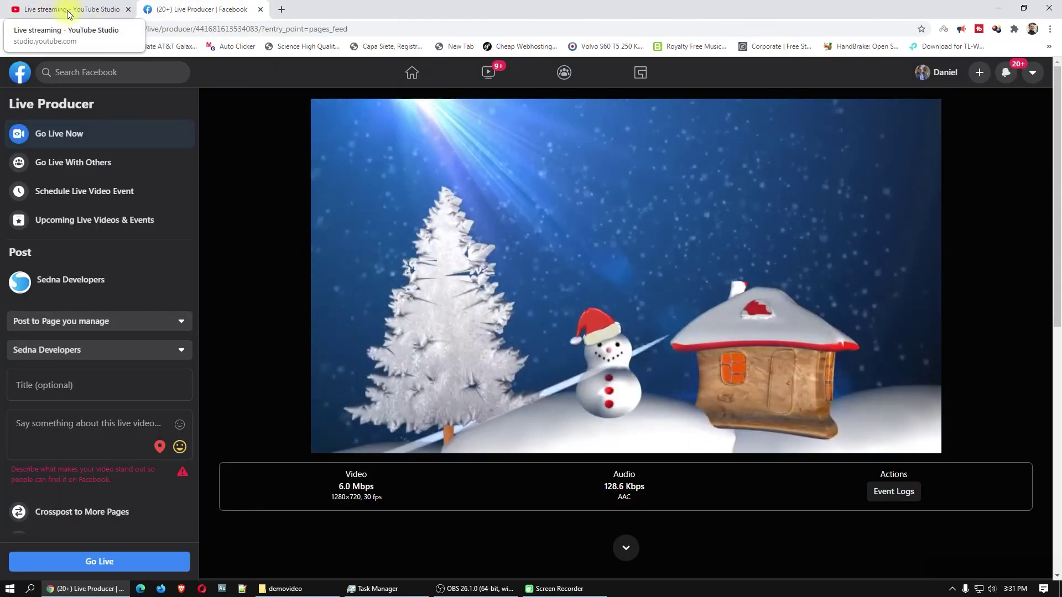
pyautogui.click(69, 12)
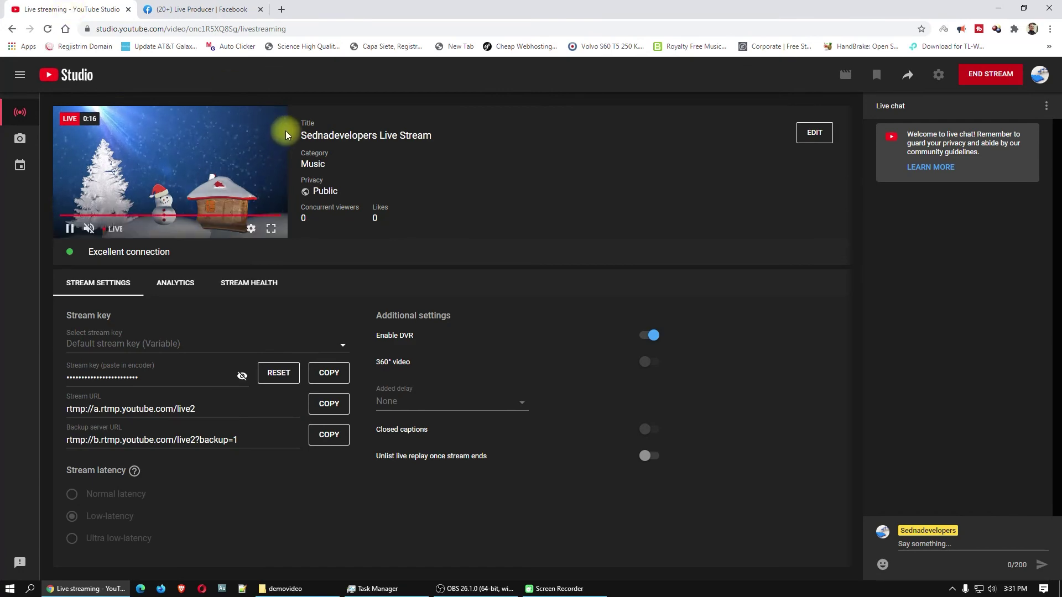
pyautogui.click(196, 10)
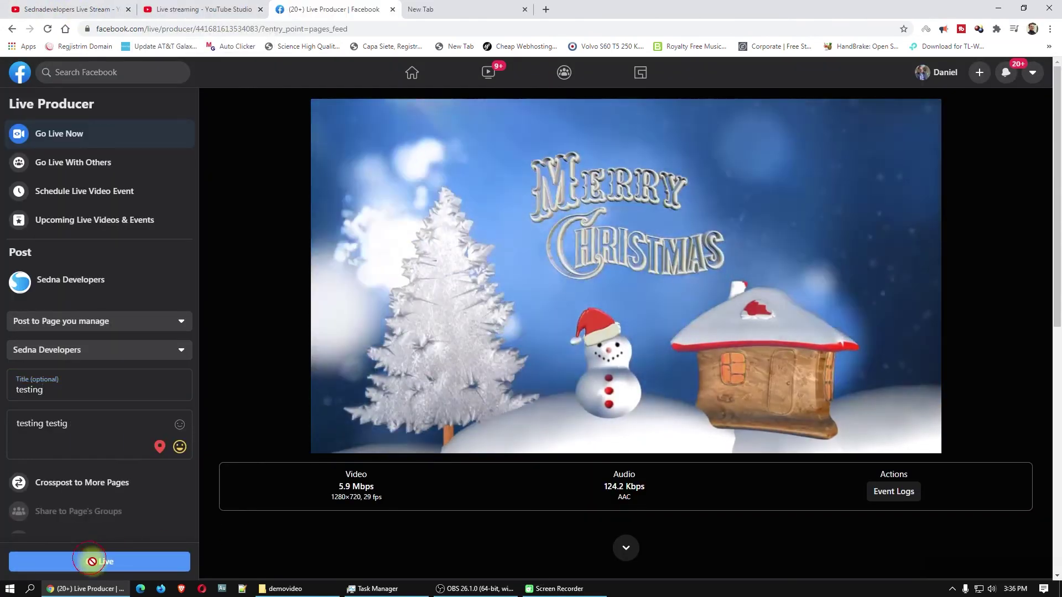
# - Go Live on Facebook Live Producer, check the page post, then return to YouTube Studio's live broadcast
pyautogui.click(90, 561)
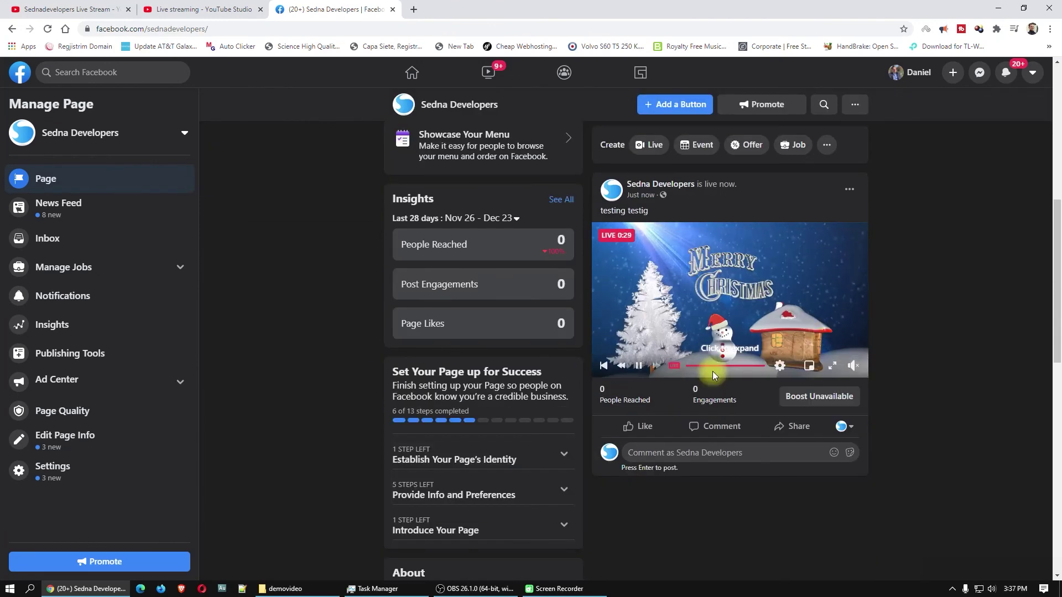
pyautogui.moveTo(860, 371)
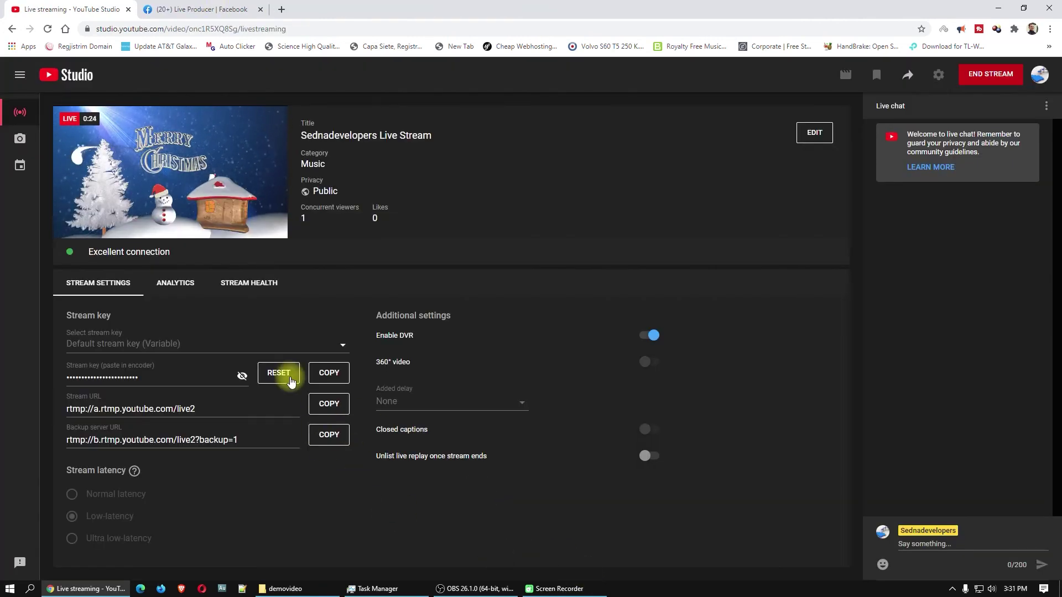
pyautogui.click(204, 15)
pyautogui.scroll(-5, 467, 258)
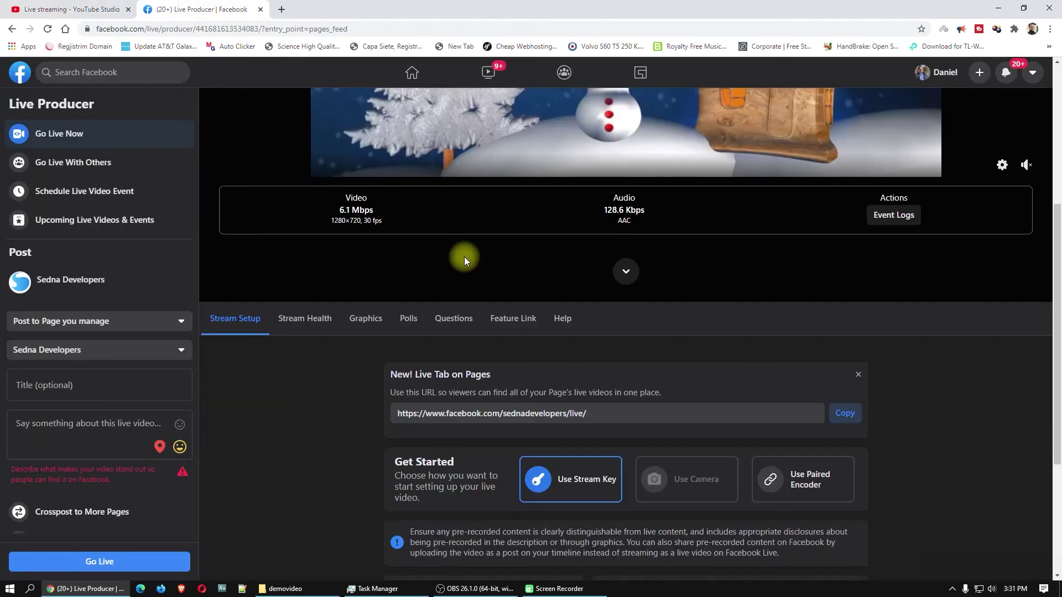
pyautogui.scroll(-4, 463, 256)
pyautogui.scroll(9, 464, 257)
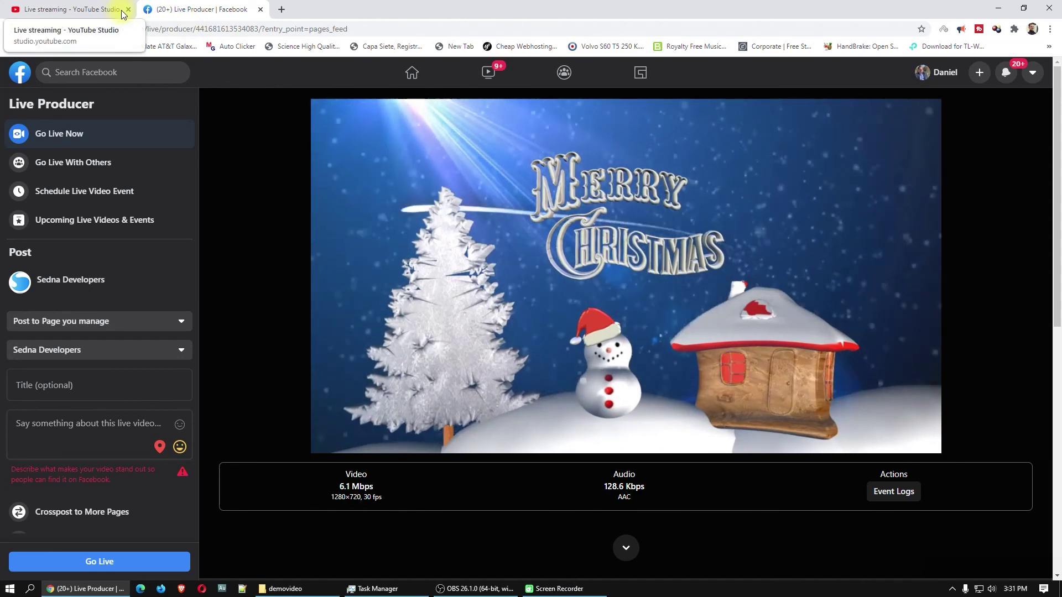
pyautogui.click(92, 9)
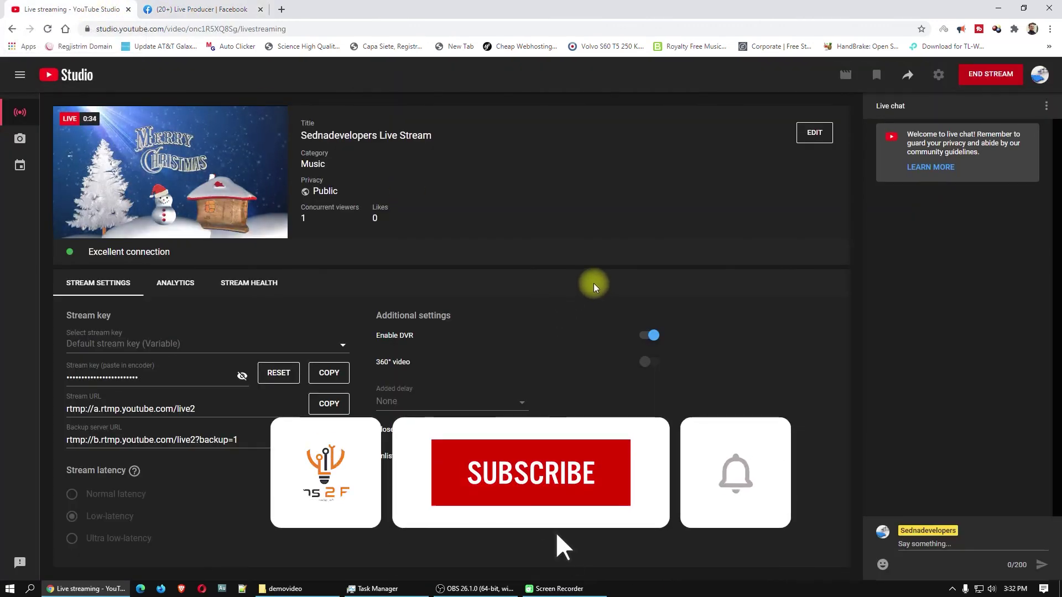